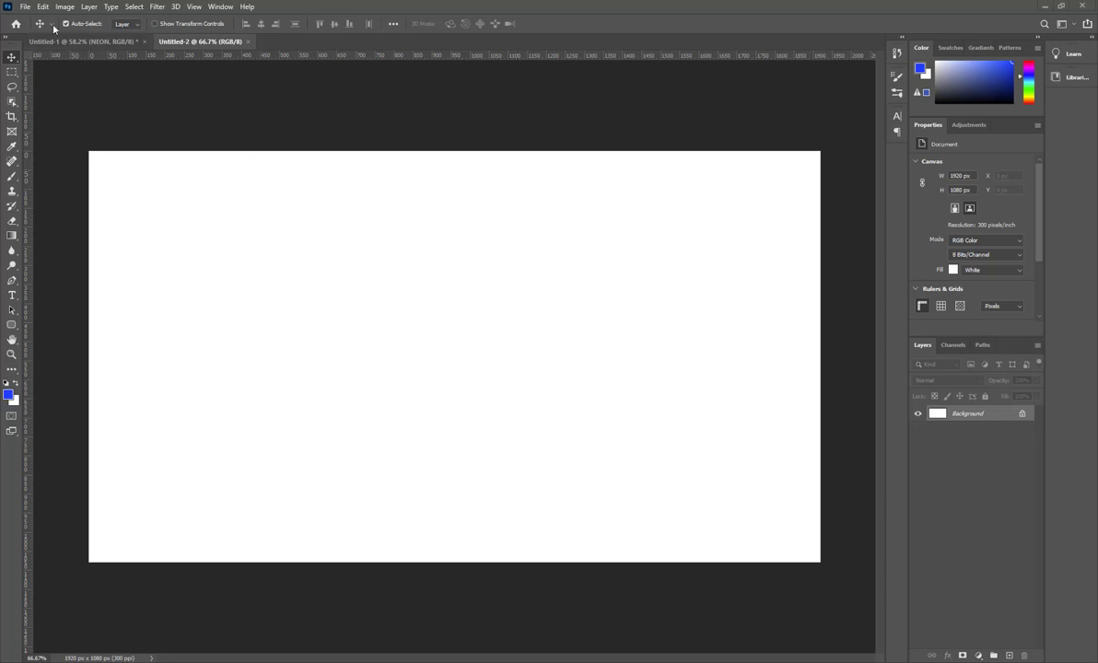
Step: Start a new document setup, then dismiss it without creating a document
{"action": "left_click", "coordinate": [25, 7]}
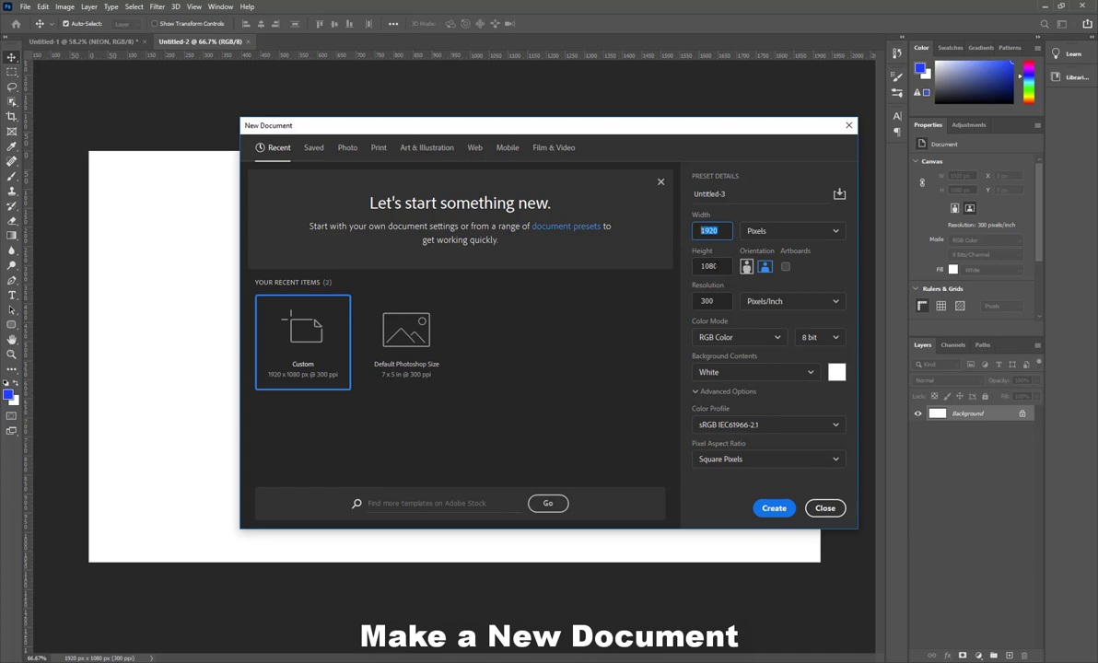
{"action": "key", "text": "Tab"}
{"action": "left_click", "coordinate": [825, 508]}
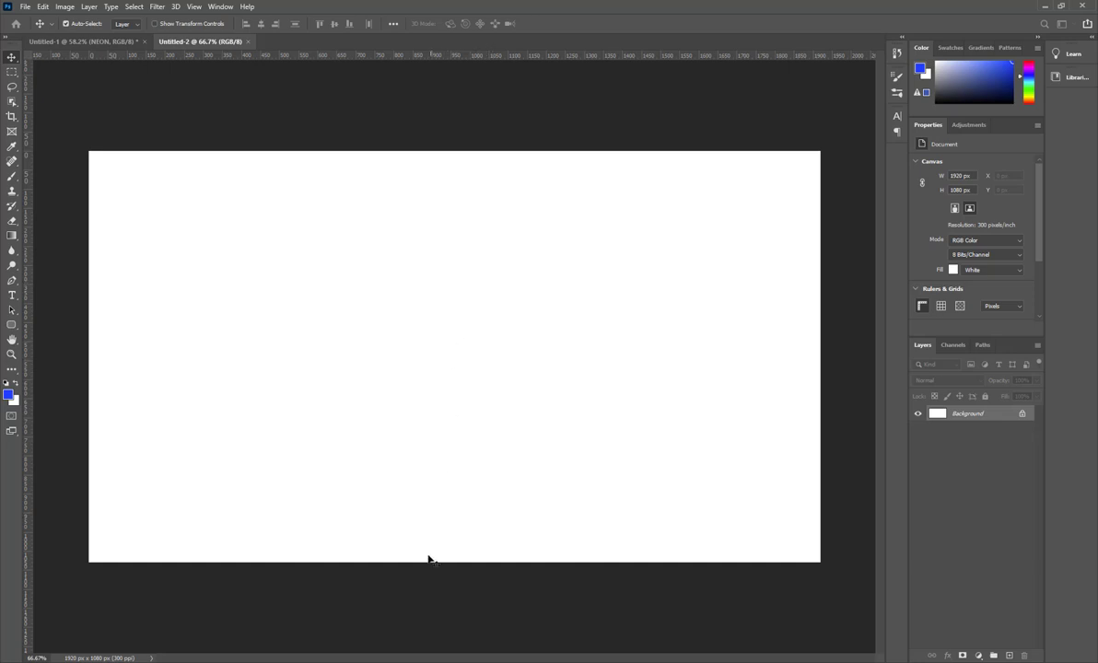
Step: Place the dark brick wall photo from File Explorer onto the canvas and commit it
{"action": "left_click", "coordinate": [408, 645]}
{"action": "left_click_drag", "start_coordinate": [311, 130], "coordinate": [360, 554]}
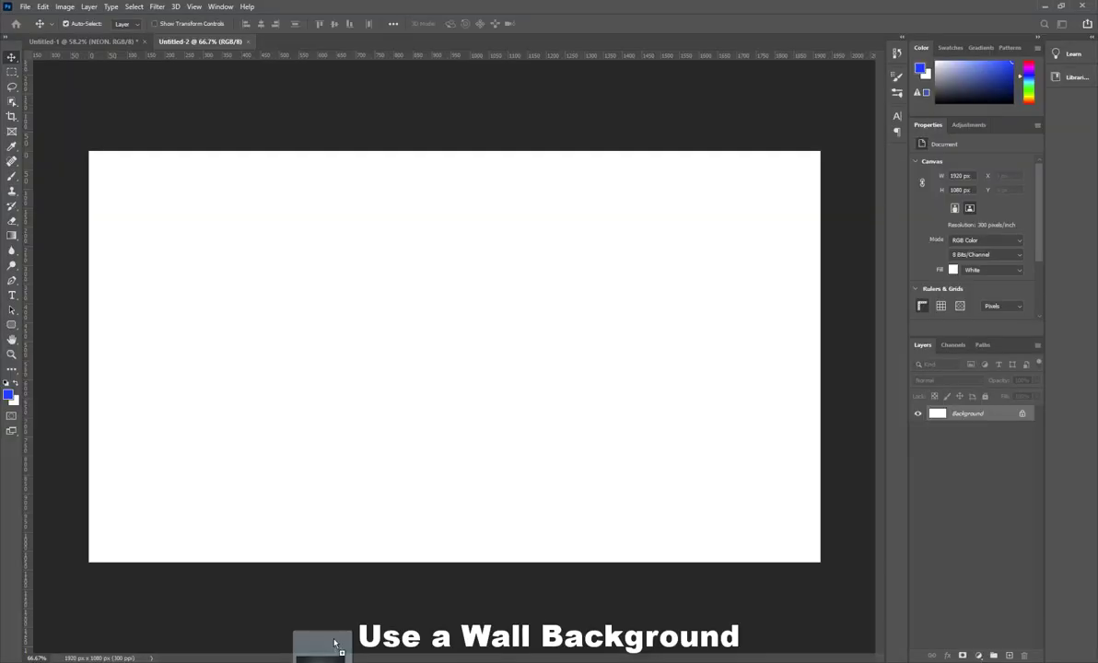
{"action": "left_click_drag", "start_coordinate": [360, 554], "coordinate": [384, 367]}
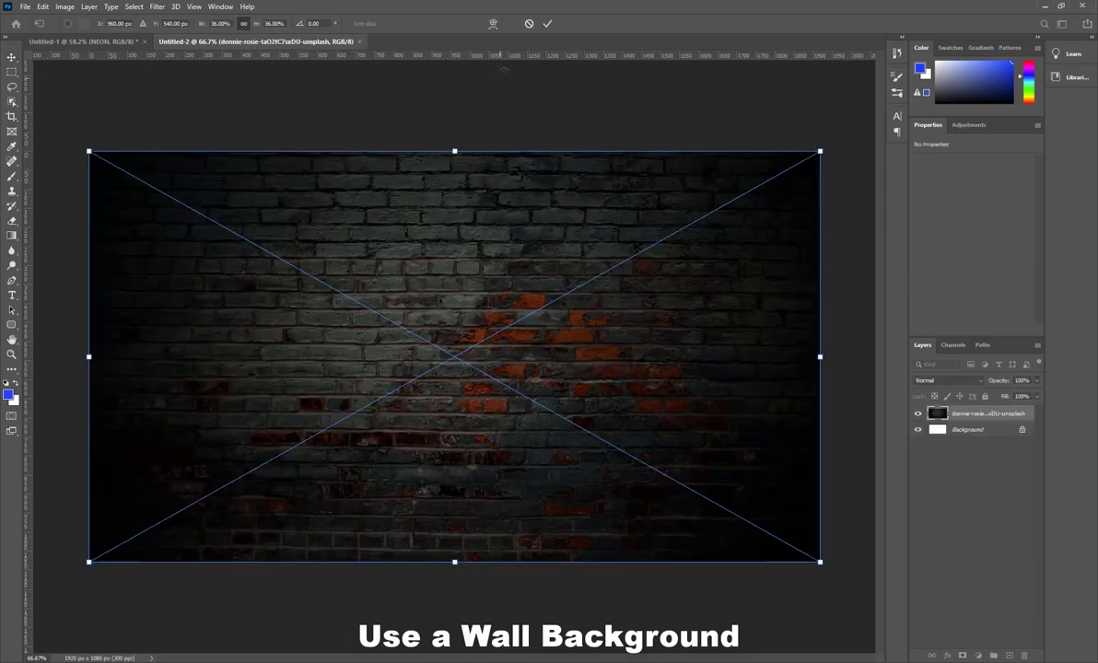
{"action": "left_click", "coordinate": [547, 23]}
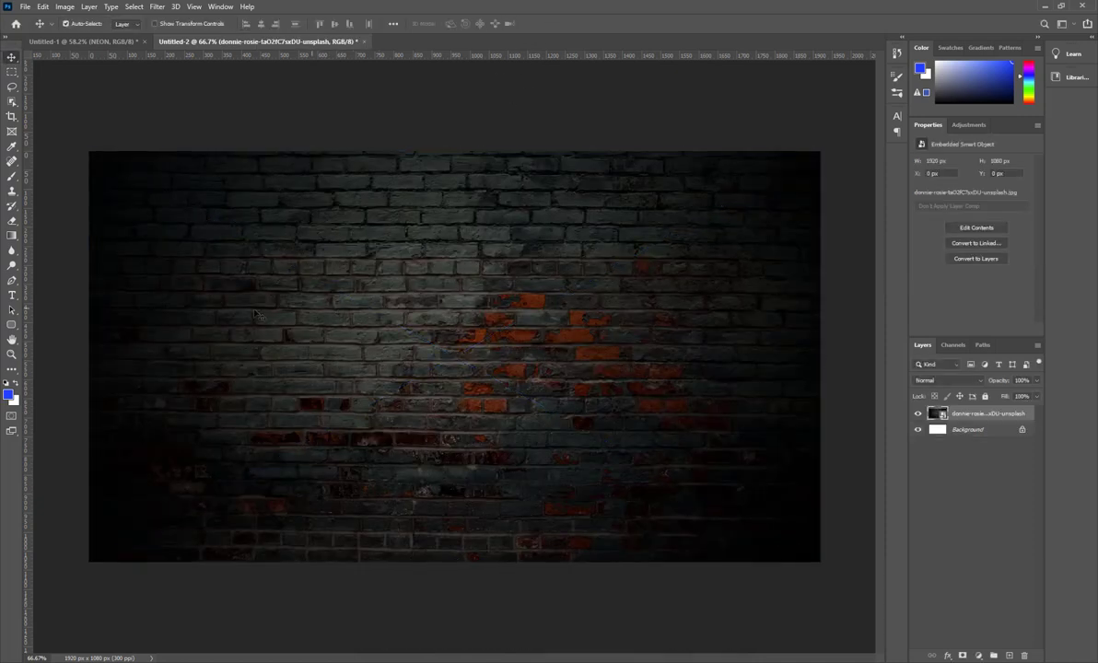
Step: Add the word NEON as blue text in the middle of the brick wall
{"action": "left_click", "coordinate": [12, 295]}
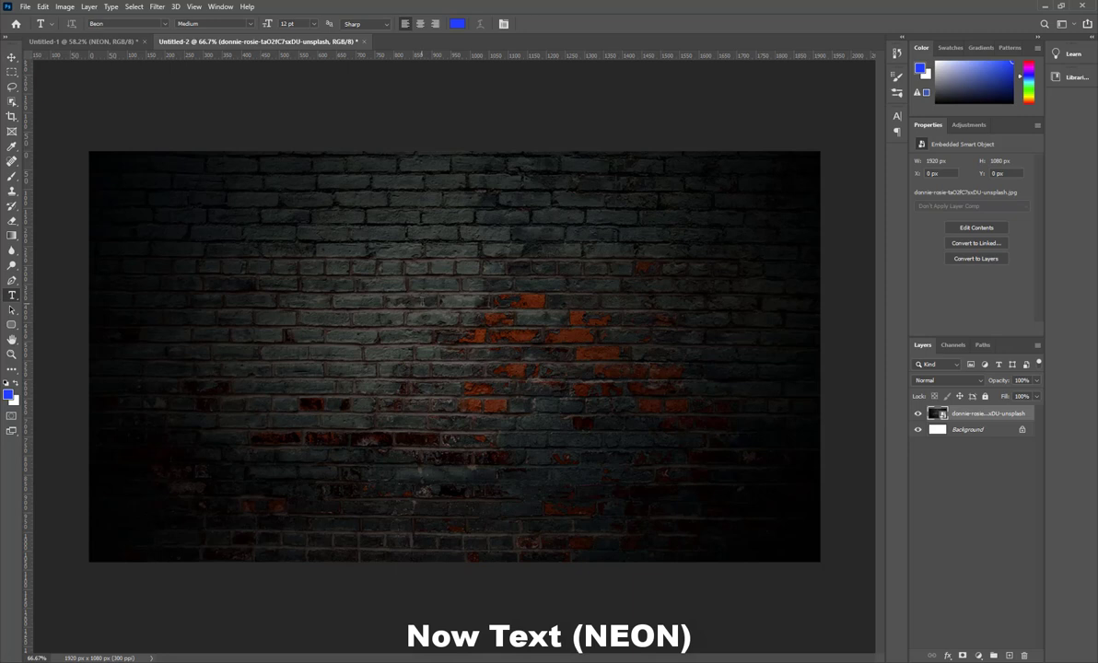
{"action": "left_click", "coordinate": [495, 364]}
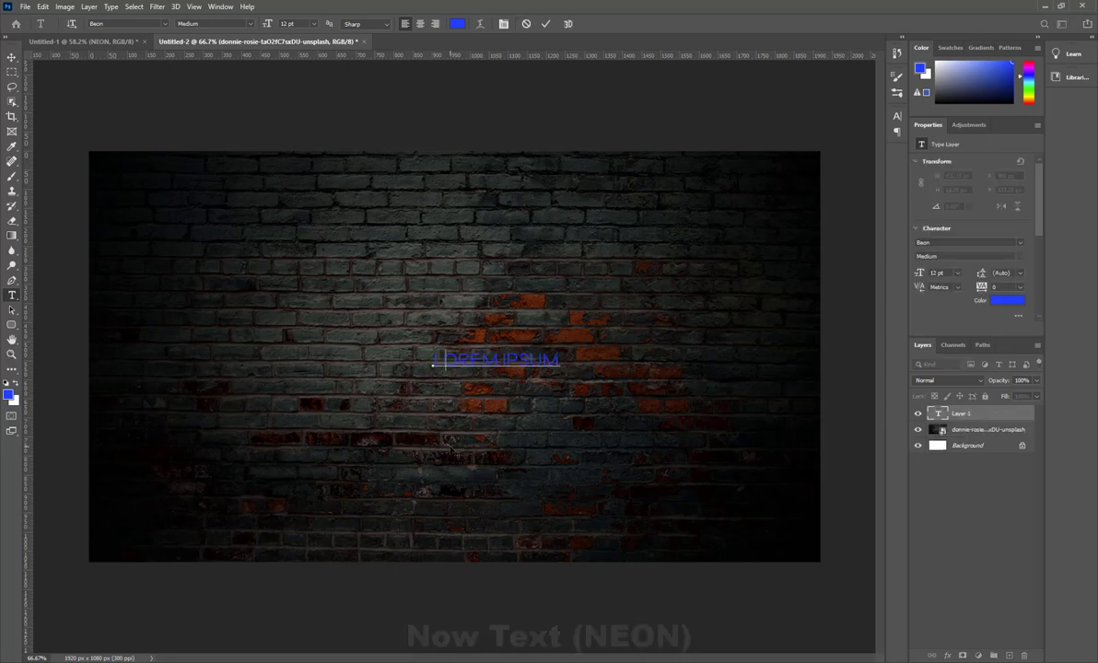
{"action": "type", "text": "NEON"}
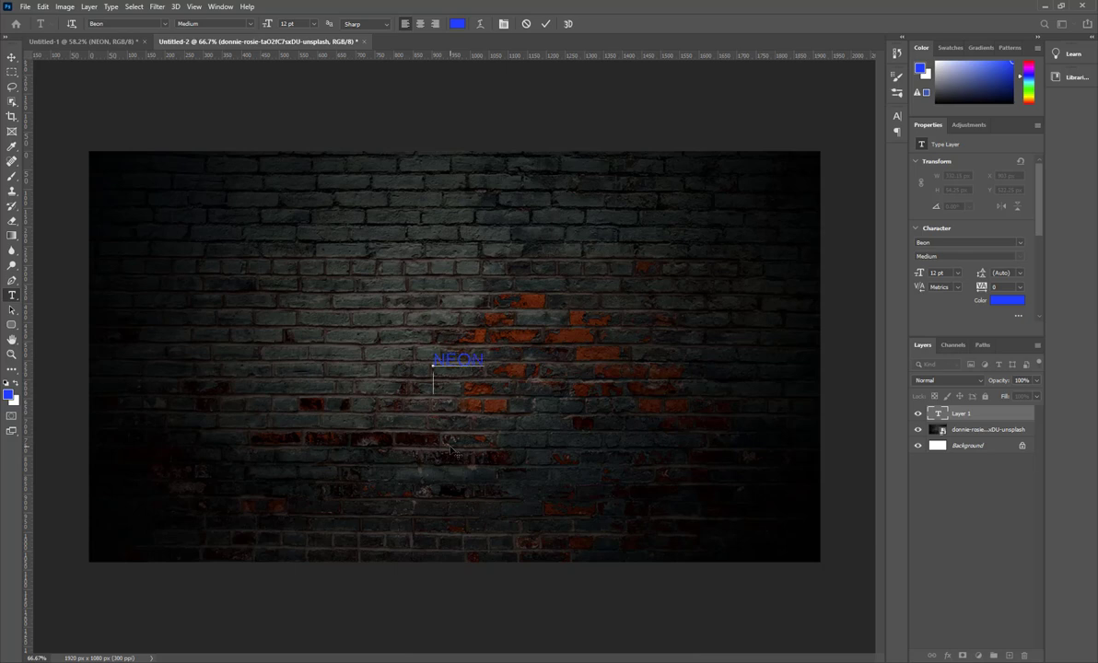
{"action": "left_click", "coordinate": [546, 23]}
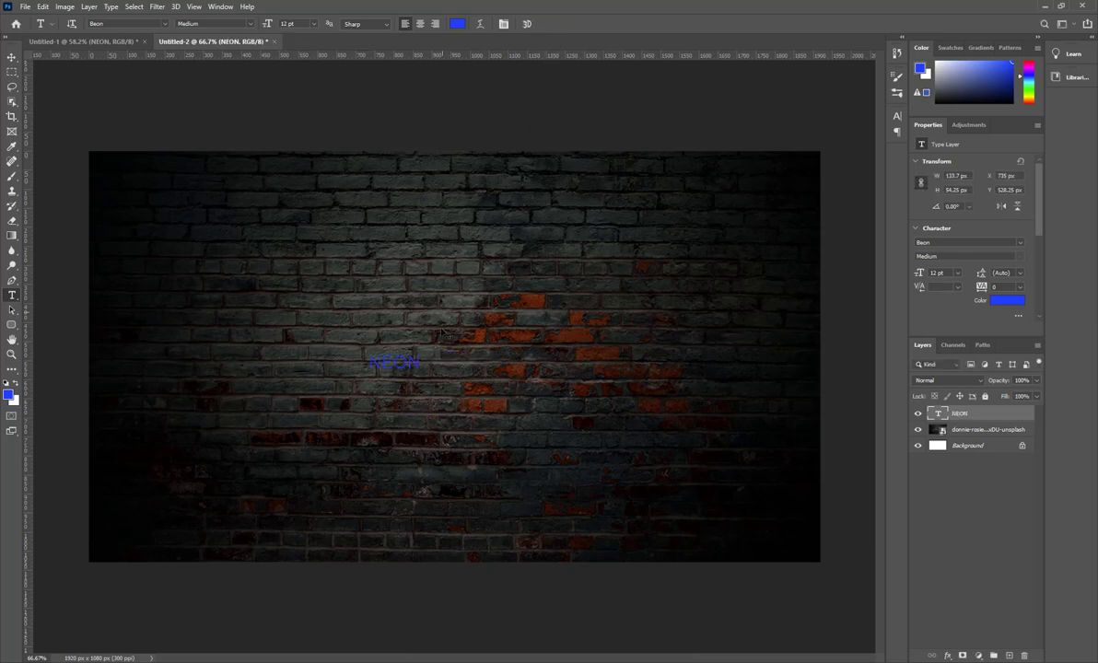
Step: Scale the NEON text up to about 912 by 370 px
{"action": "key", "text": "ctrl+t"}
{"action": "left_click_drag", "start_coordinate": [423, 374], "coordinate": [691, 550]}
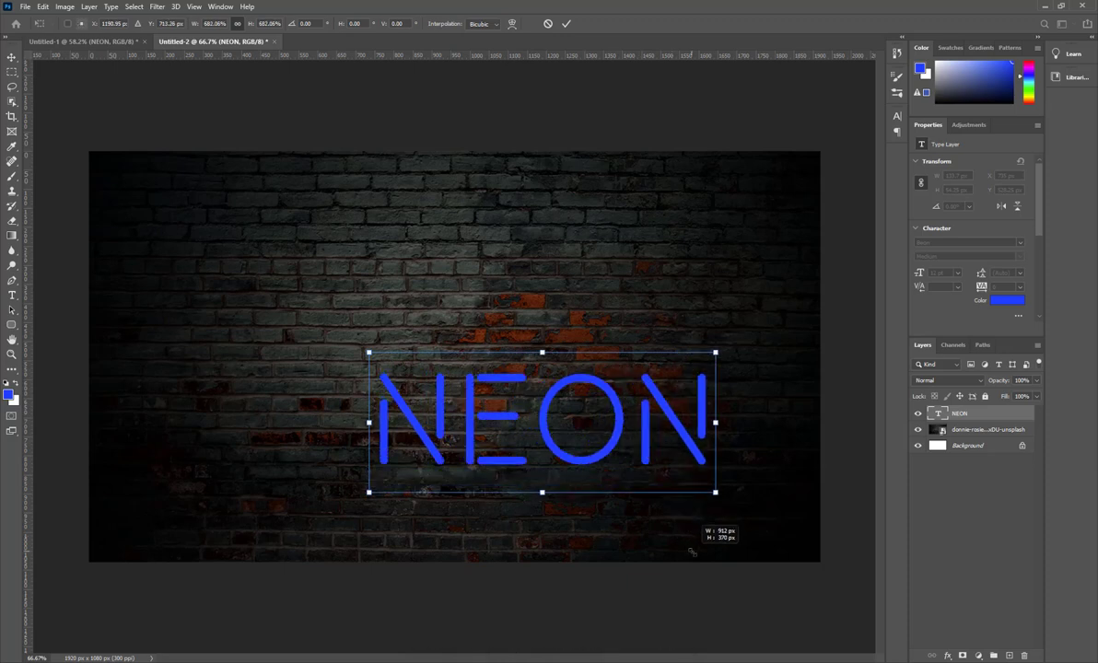
{"action": "left_click", "coordinate": [565, 23]}
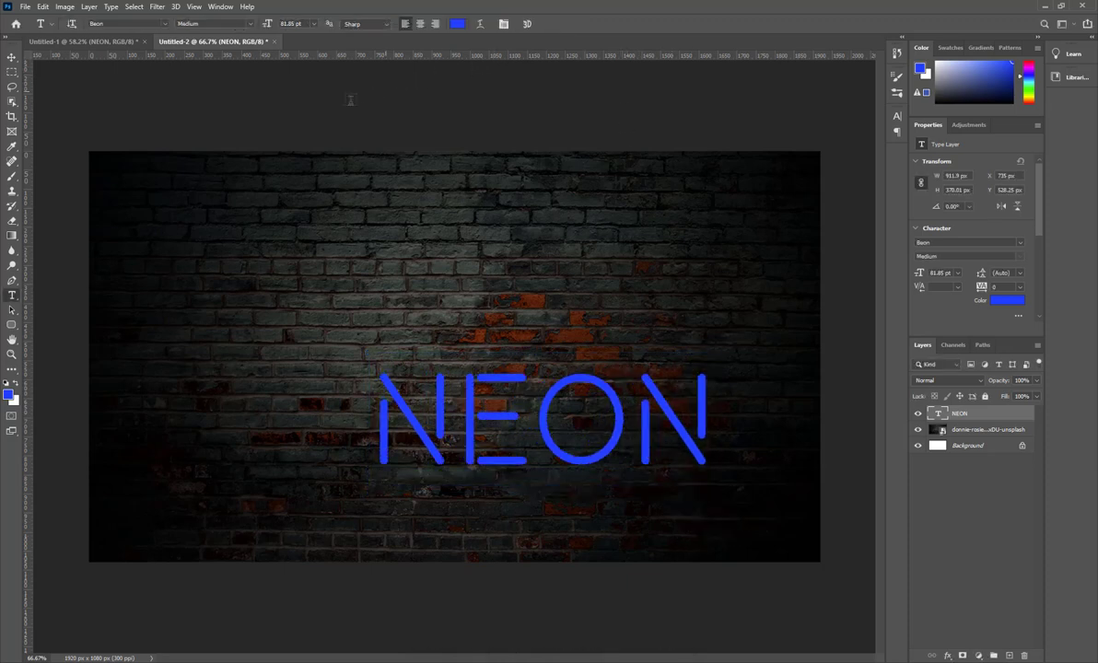
Step: Align the NEON text to the canvas's horizontal and vertical centres, then deselect
{"action": "key", "text": "ctrl+a"}
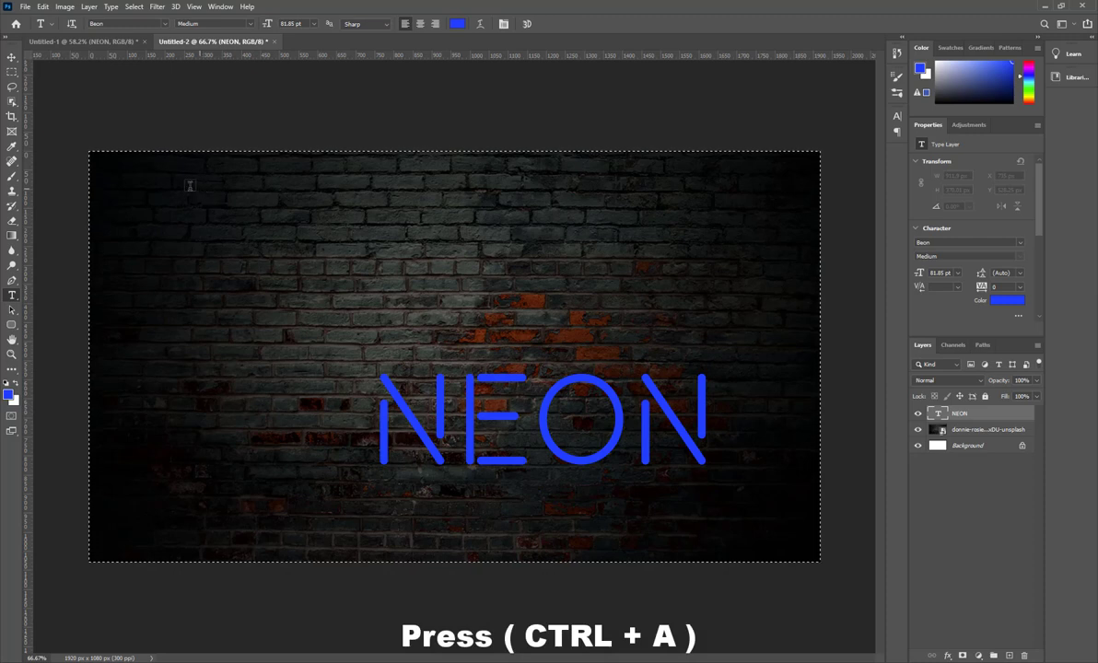
{"action": "key", "text": "v"}
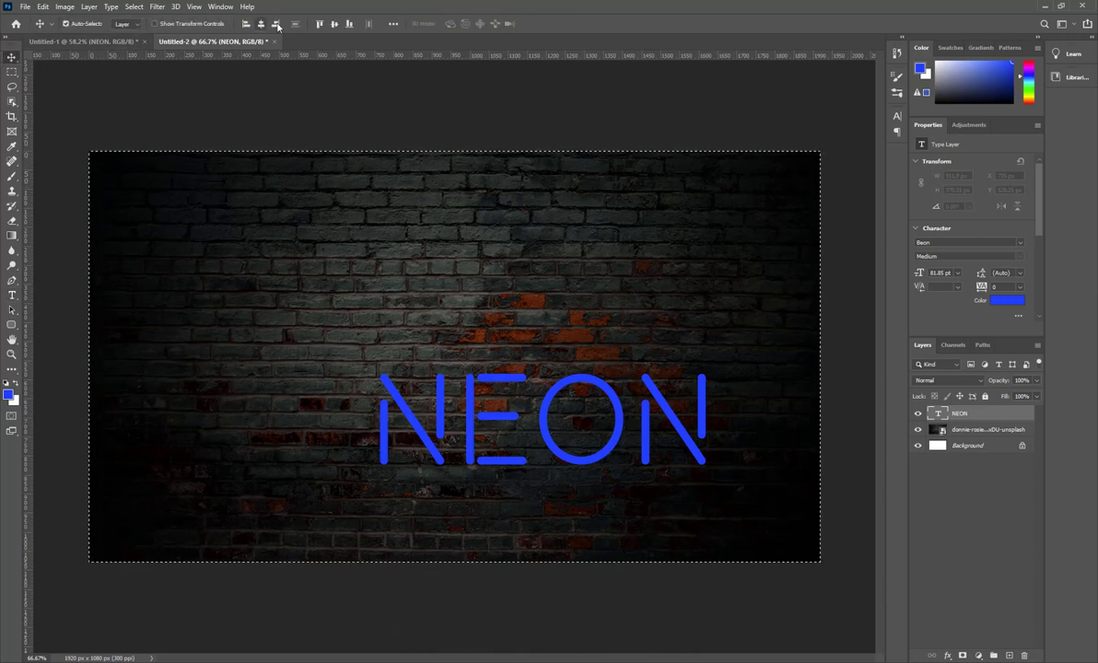
{"action": "left_click", "coordinate": [294, 24]}
{"action": "left_click", "coordinate": [319, 24]}
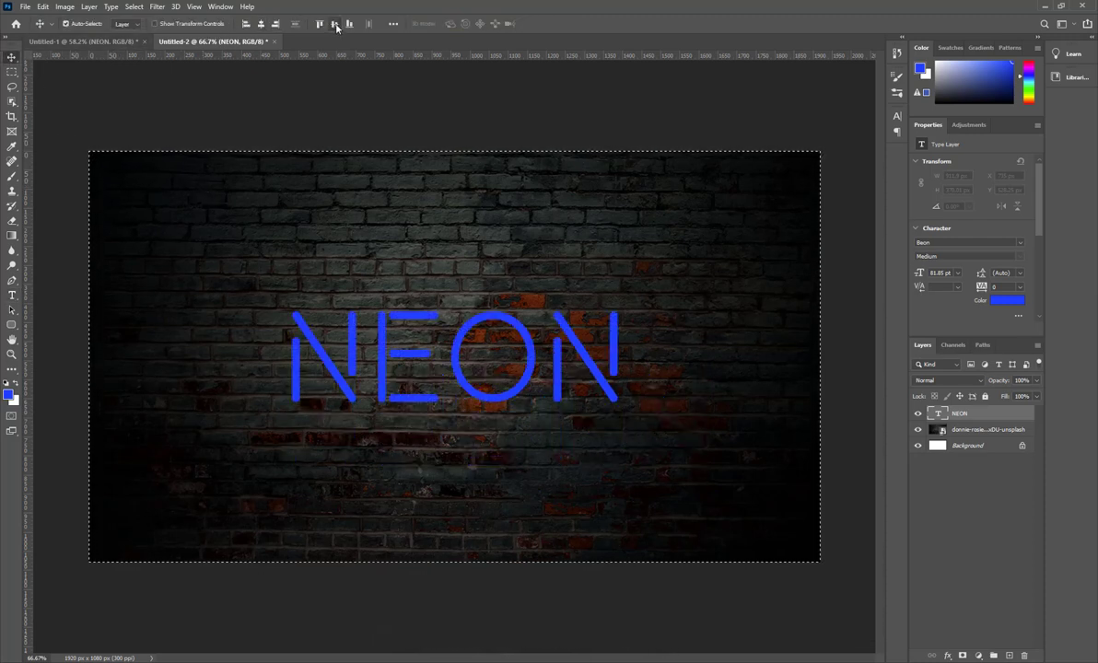
{"action": "key", "text": "ctrl+d"}
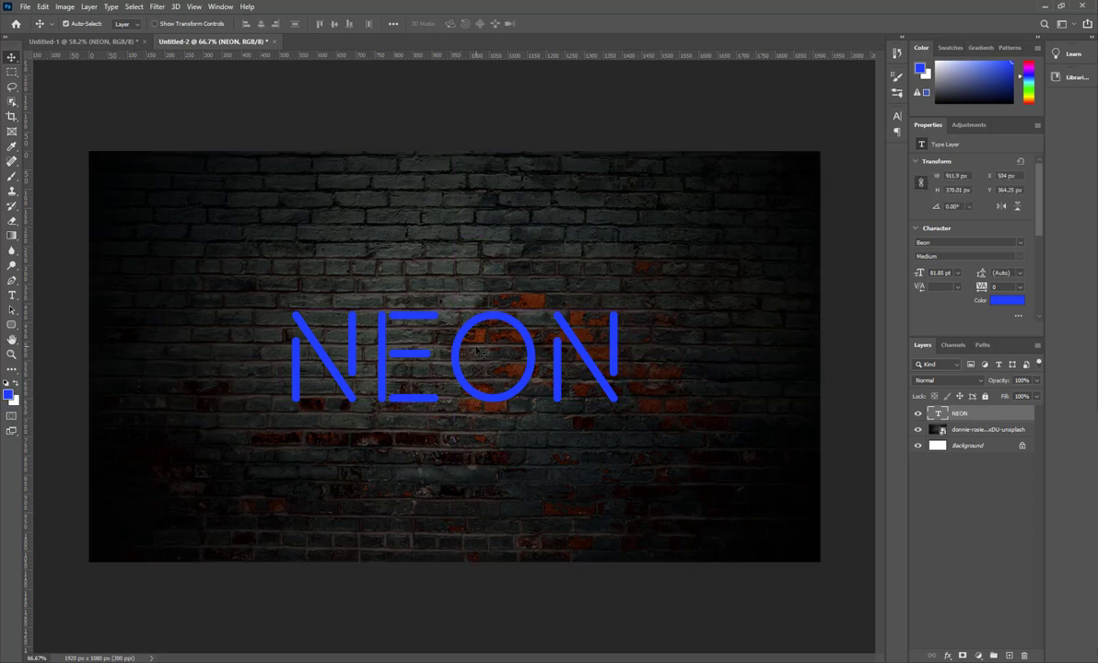
Step: Check the Beon font name in the Character panel, then close the panel
{"action": "left_click", "coordinate": [897, 116]}
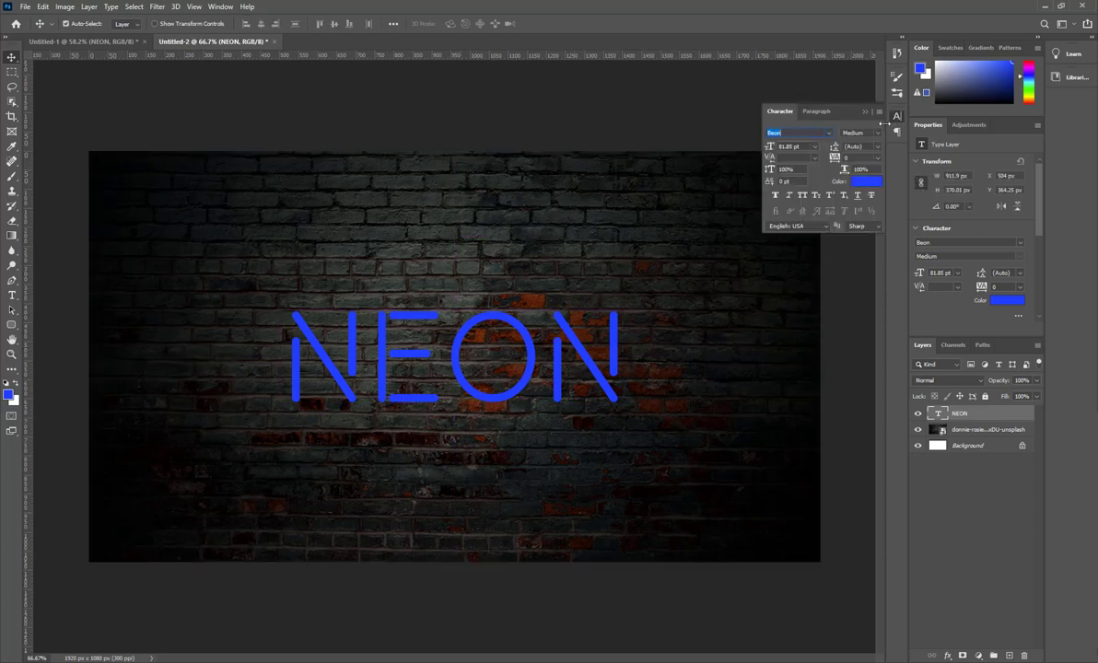
{"action": "left_click", "coordinate": [788, 135]}
{"action": "key", "text": "BackSpace"}
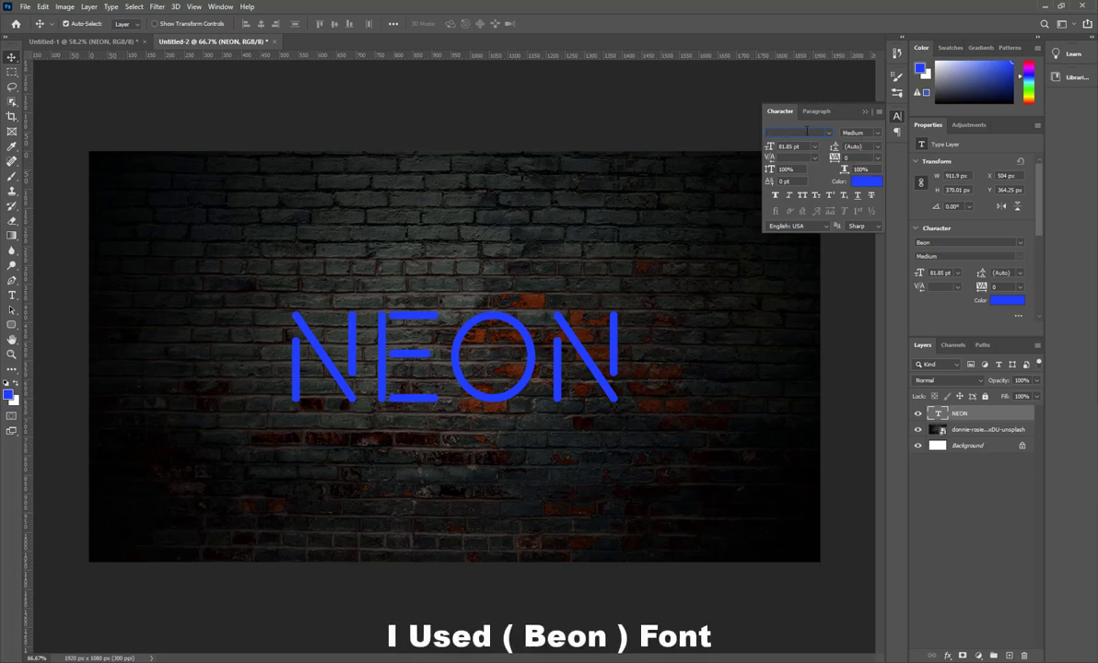
{"action": "left_click", "coordinate": [863, 112]}
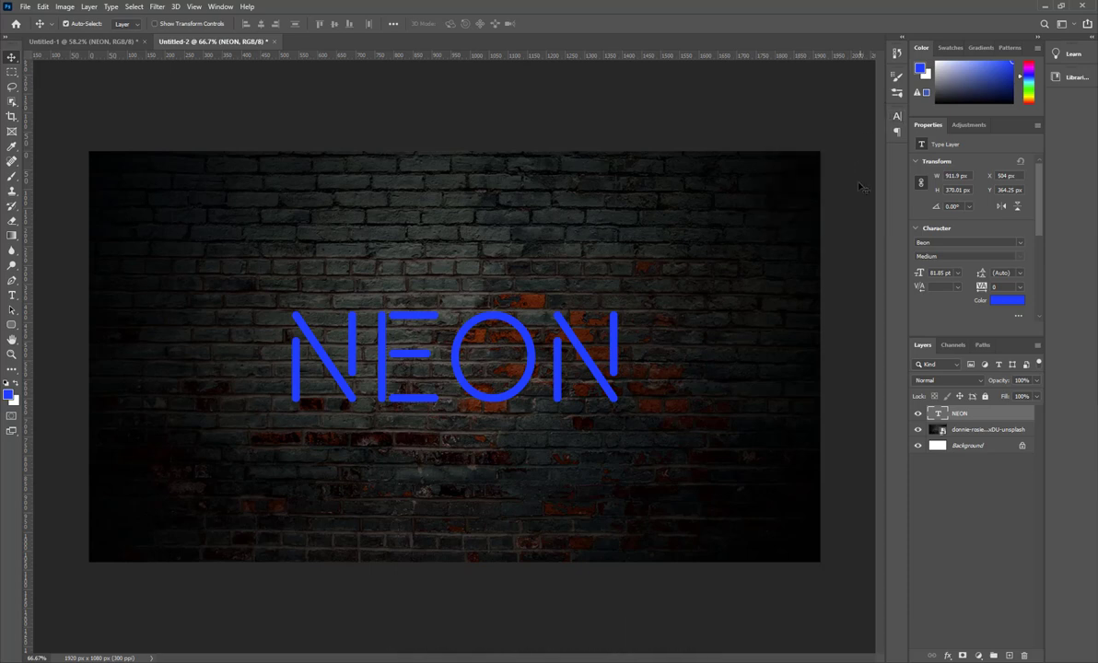
Step: Give NEON a drop shadow with distance 17, spread 19, size 16, angle 100, and enable Outer Glow
{"action": "right_click", "coordinate": [962, 413]}
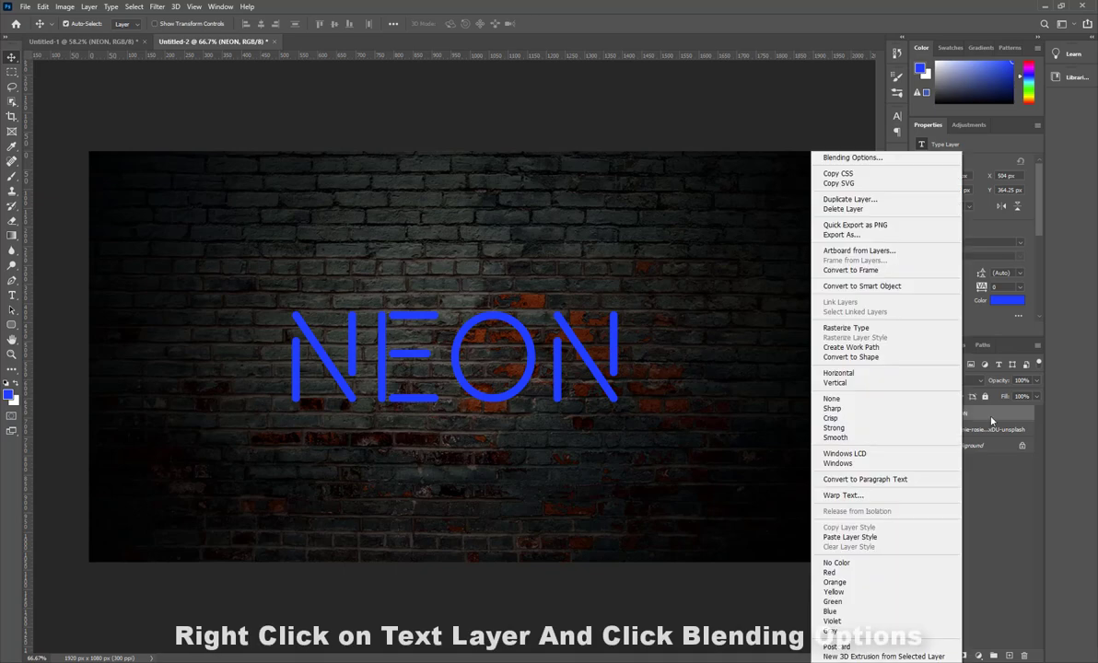
{"action": "left_click", "coordinate": [857, 157]}
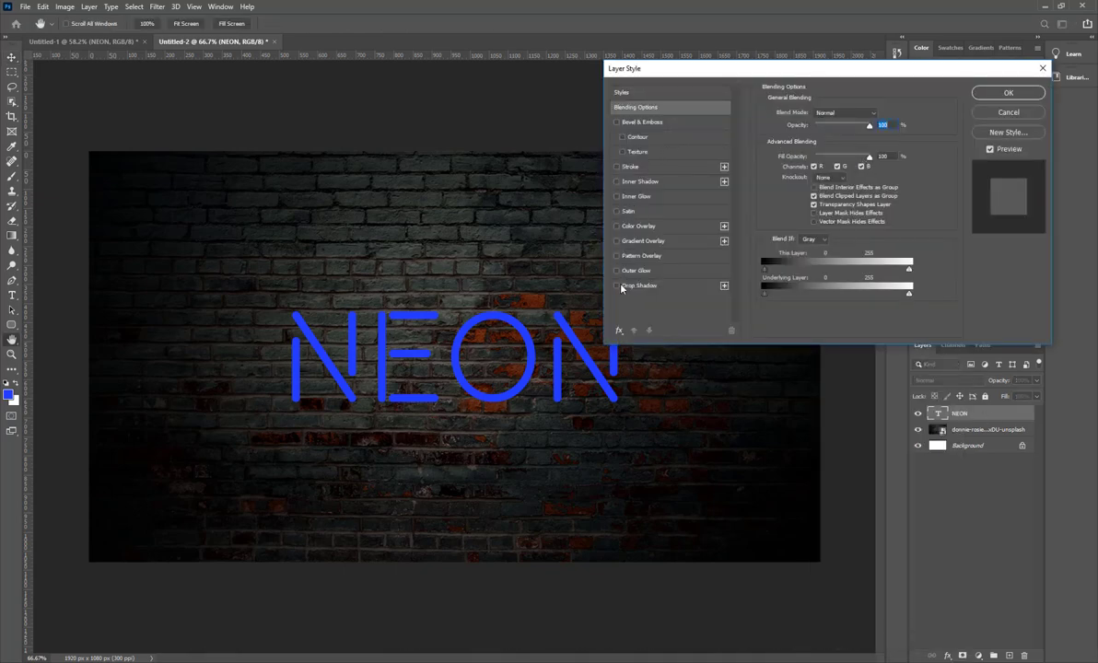
{"action": "left_click", "coordinate": [617, 286]}
{"action": "left_click", "coordinate": [636, 286]}
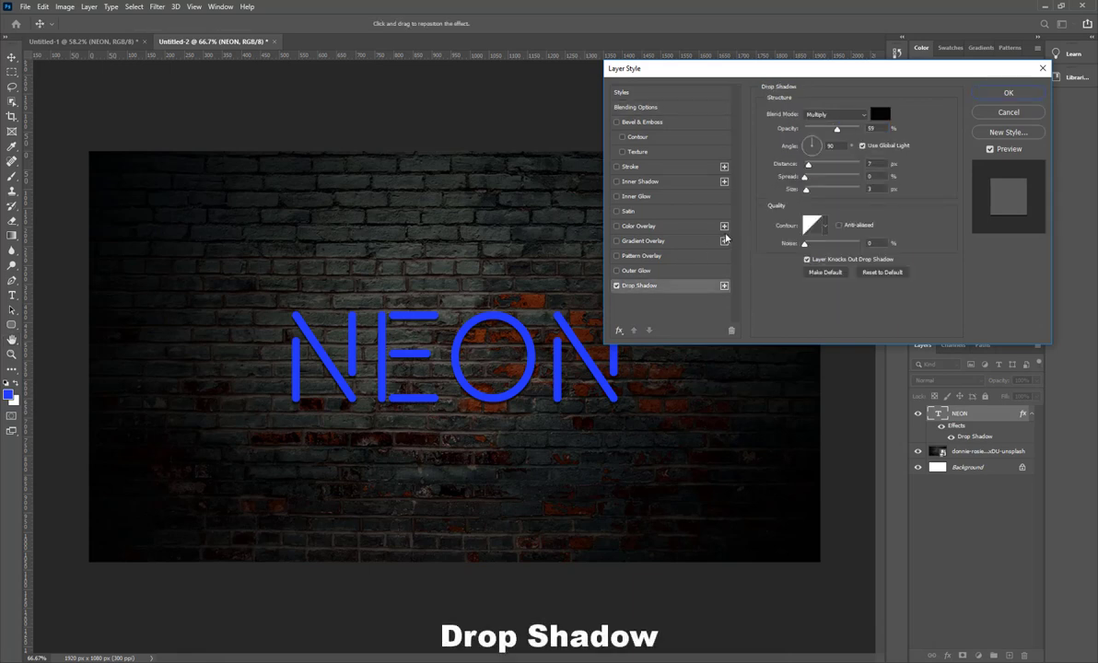
{"action": "left_click_drag", "start_coordinate": [811, 176], "coordinate": [810, 189]}
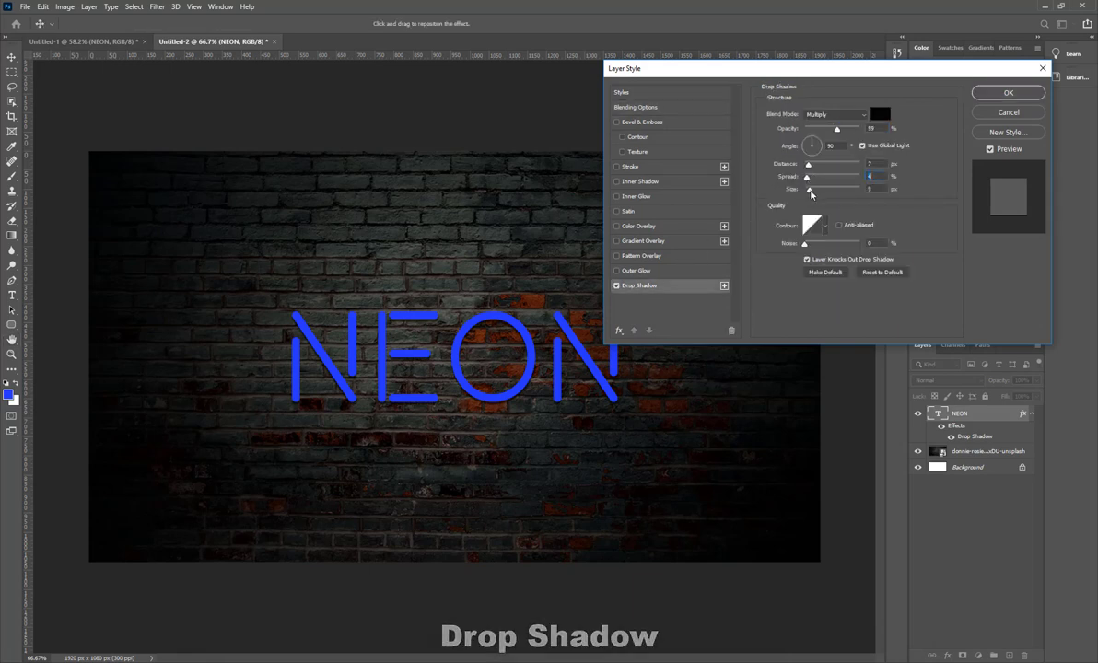
{"action": "mouse_move", "coordinate": [811, 145]}
{"action": "left_mouse_down"}
{"action": "mouse_move", "coordinate": [814, 176]}
{"action": "mouse_move", "coordinate": [812, 139]}
{"action": "left_mouse_up"}
{"action": "left_click", "coordinate": [811, 189]}
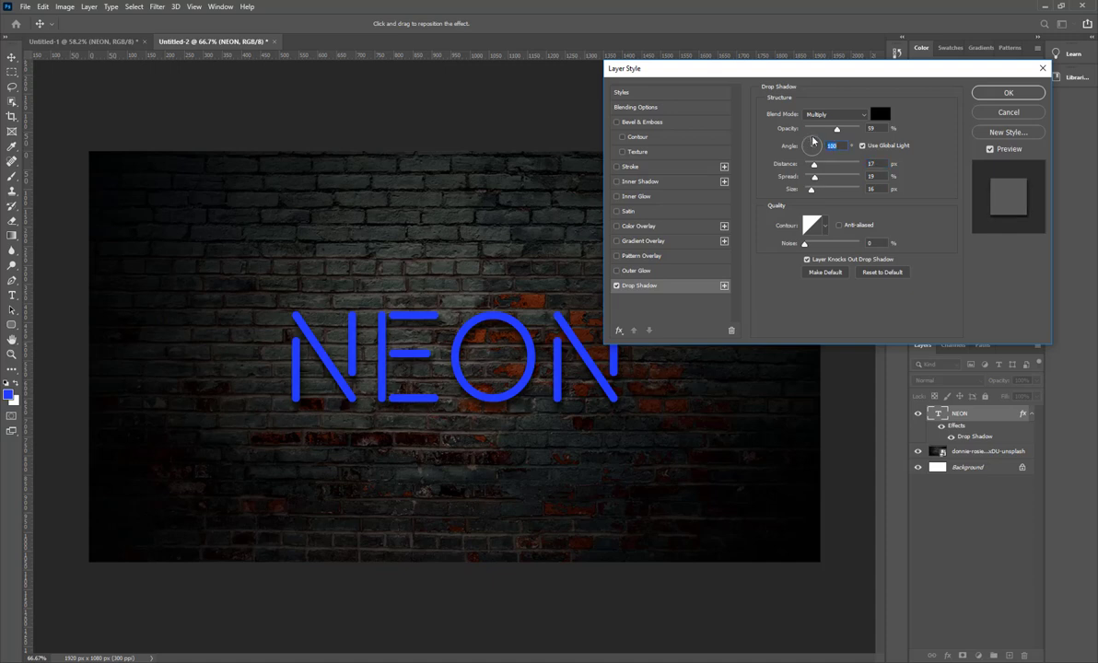
{"action": "left_click", "coordinate": [617, 271]}
Step: Set the NEON outer glow to 18% spread, 35 px size and a deep blue colour
{"action": "left_click", "coordinate": [631, 273]}
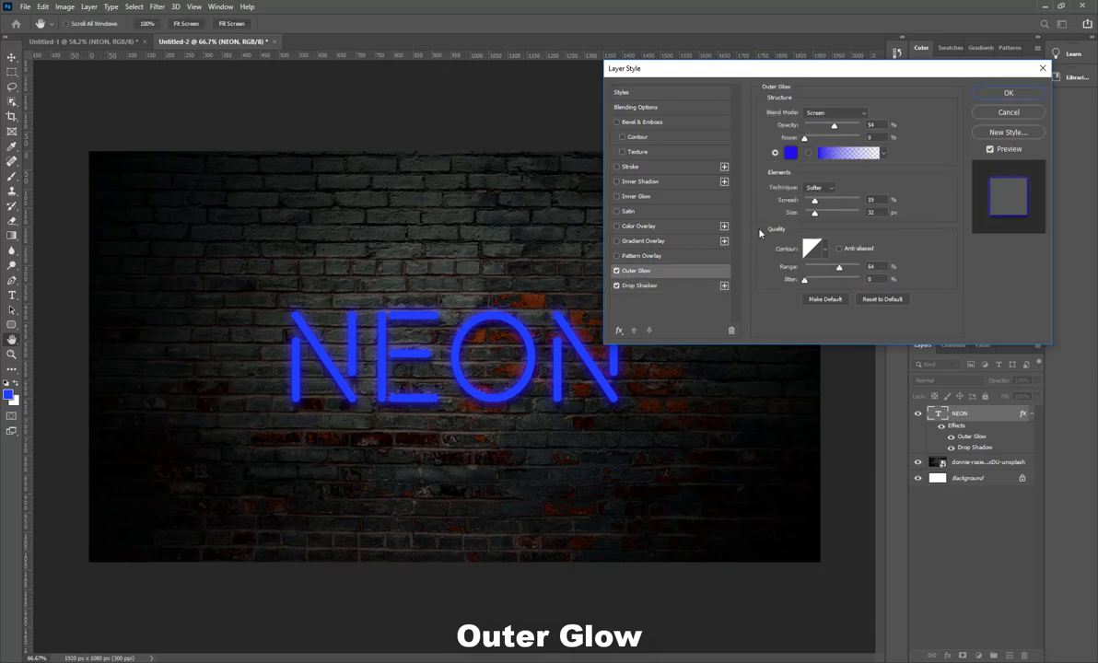
{"action": "left_click_drag", "start_coordinate": [815, 203], "coordinate": [813, 214]}
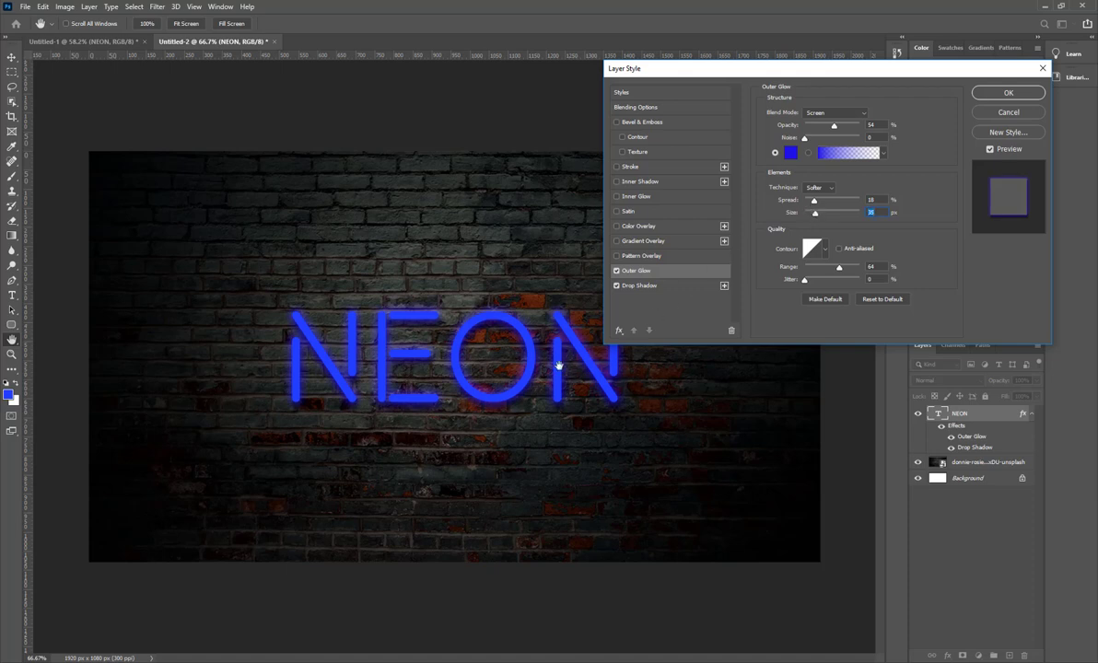
{"action": "left_click", "coordinate": [790, 153]}
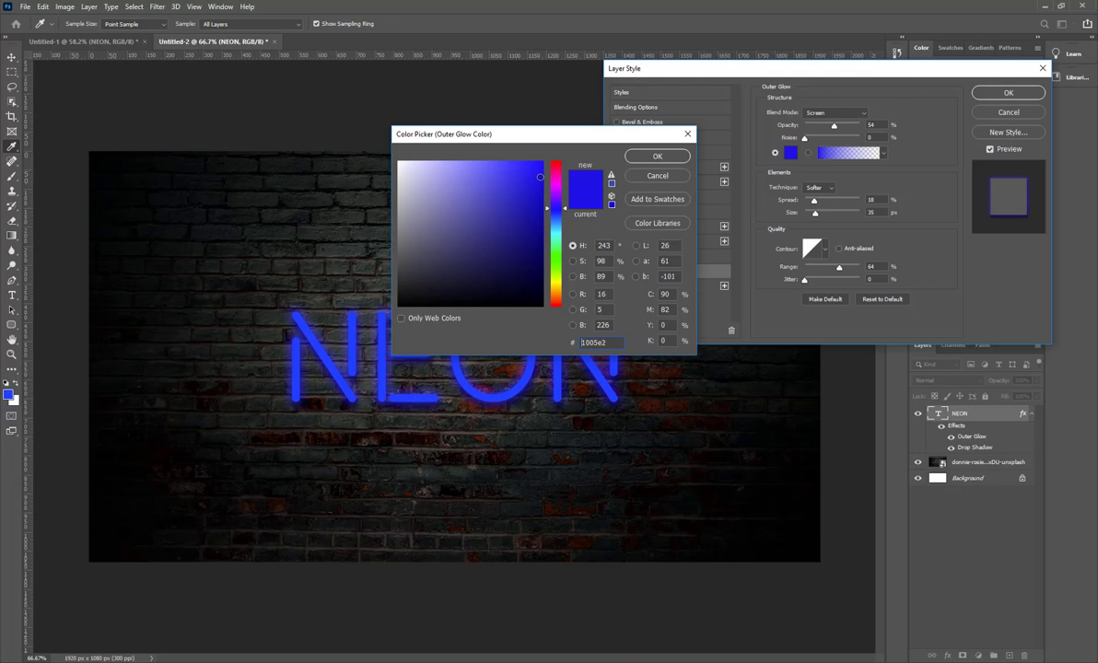
{"action": "left_click_drag", "start_coordinate": [539, 176], "coordinate": [541, 176]}
{"action": "left_click", "coordinate": [669, 159]}
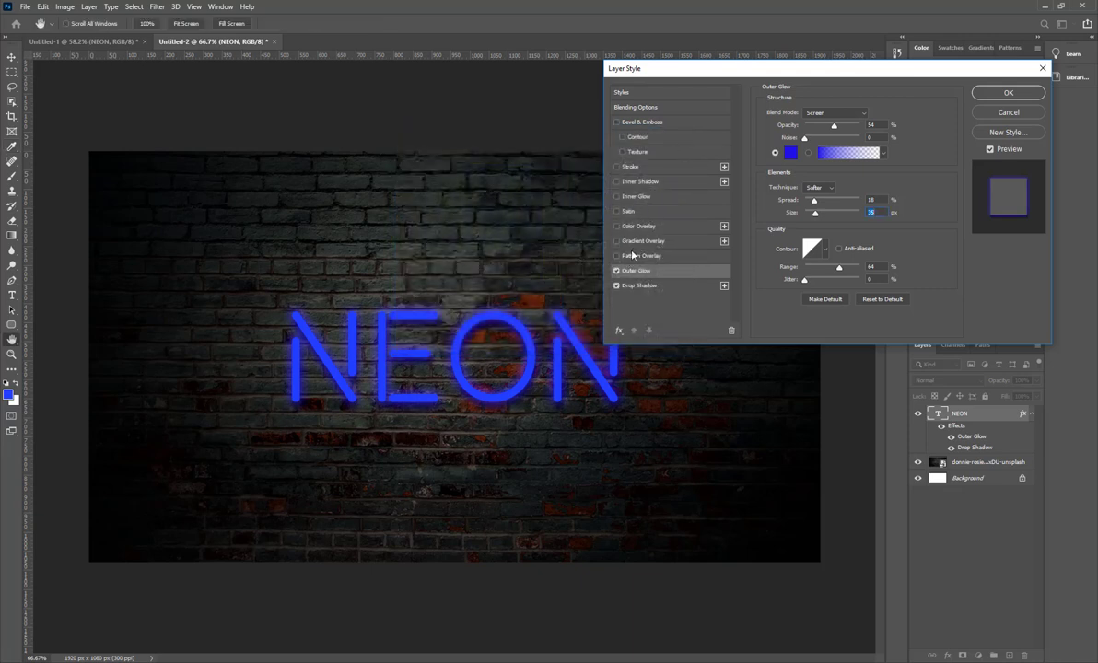
Step: Add a white inner glow with opacity 49, noise 8, choke 7, size 9 px, and apply the styles
{"action": "left_click", "coordinate": [635, 197]}
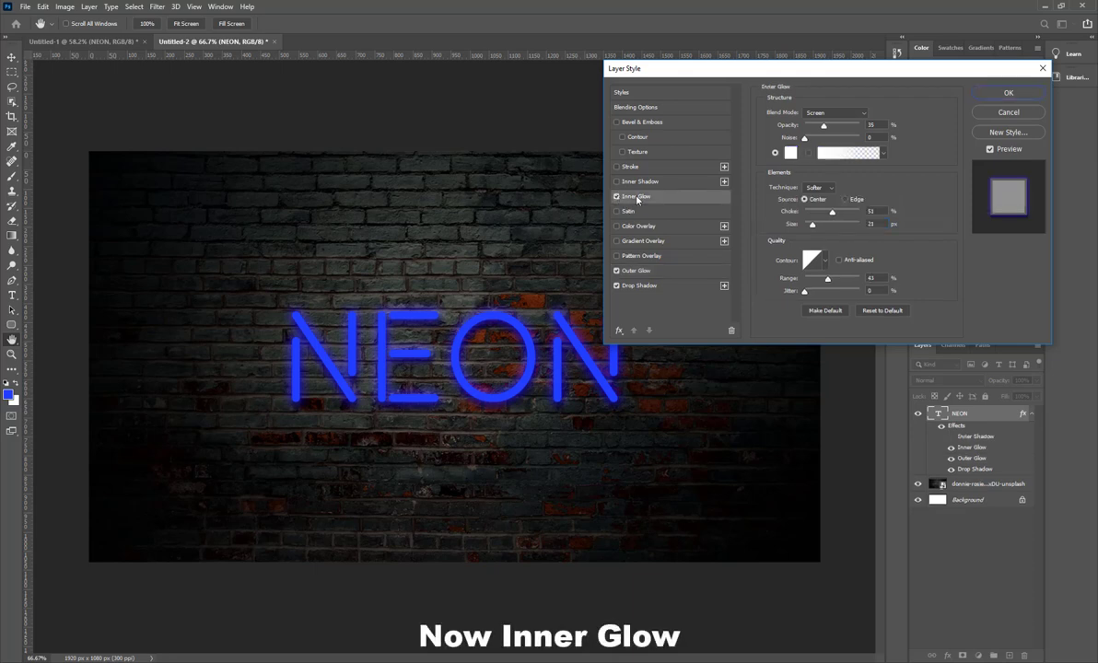
{"action": "left_click_drag", "start_coordinate": [804, 140], "coordinate": [809, 137]}
{"action": "left_click_drag", "start_coordinate": [811, 225], "coordinate": [820, 225]}
{"action": "mouse_move", "coordinate": [824, 126]}
{"action": "left_mouse_down"}
{"action": "mouse_move", "coordinate": [811, 126]}
{"action": "mouse_move", "coordinate": [831, 126]}
{"action": "left_mouse_up"}
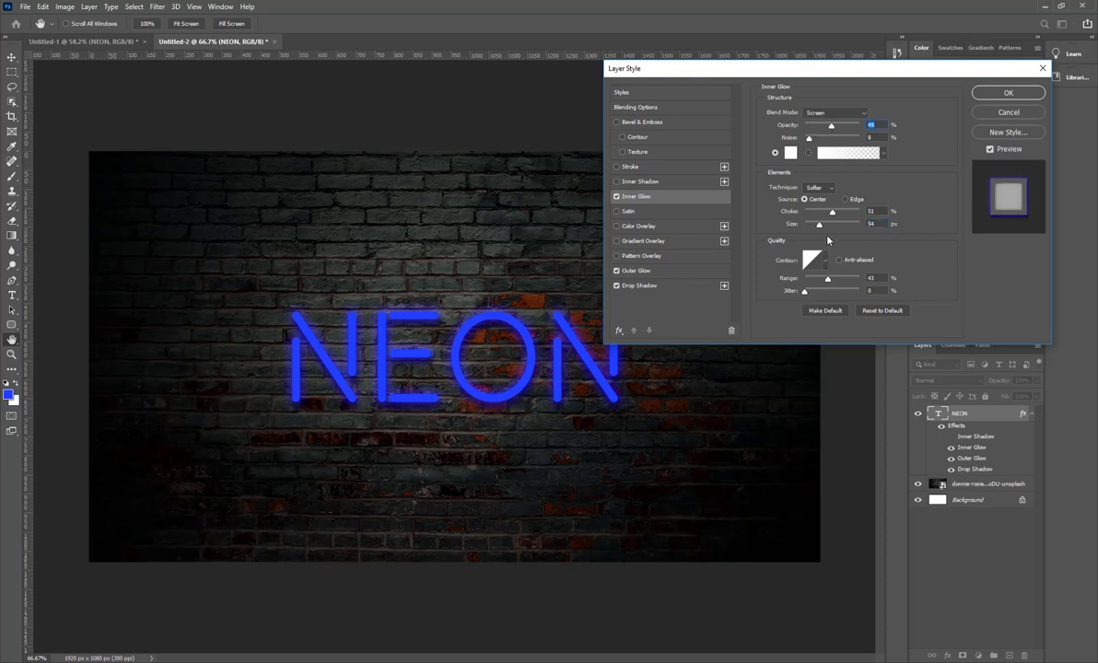
{"action": "left_click_drag", "start_coordinate": [832, 212], "coordinate": [816, 212]}
{"action": "type", "text": "7"}
{"action": "type", "text": "9"}
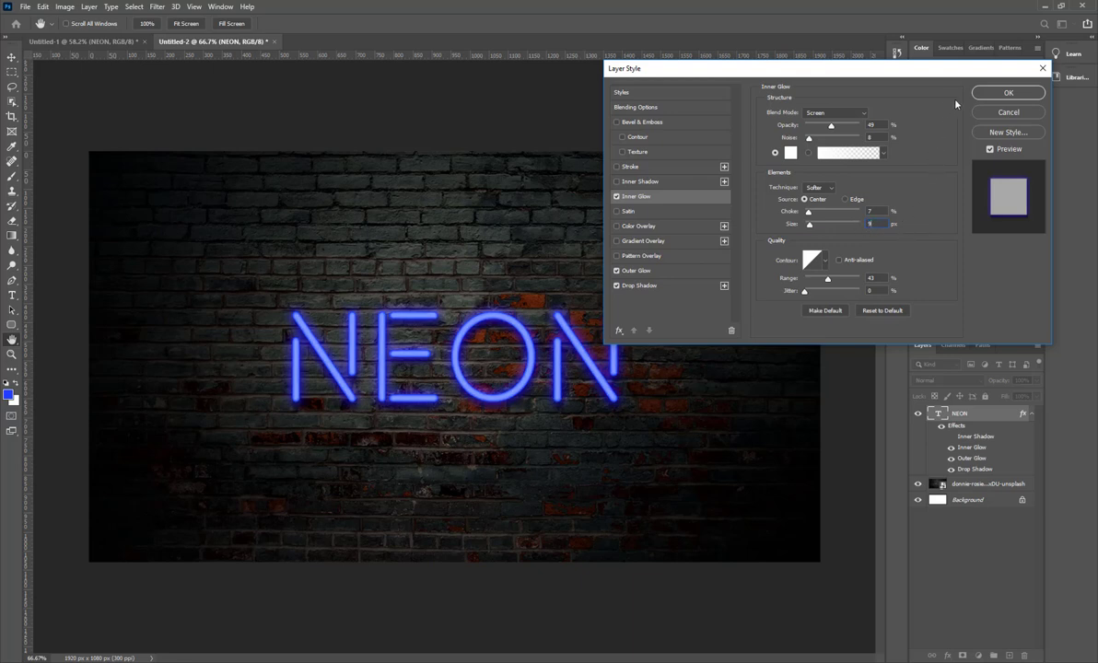
{"action": "left_click", "coordinate": [1007, 93]}
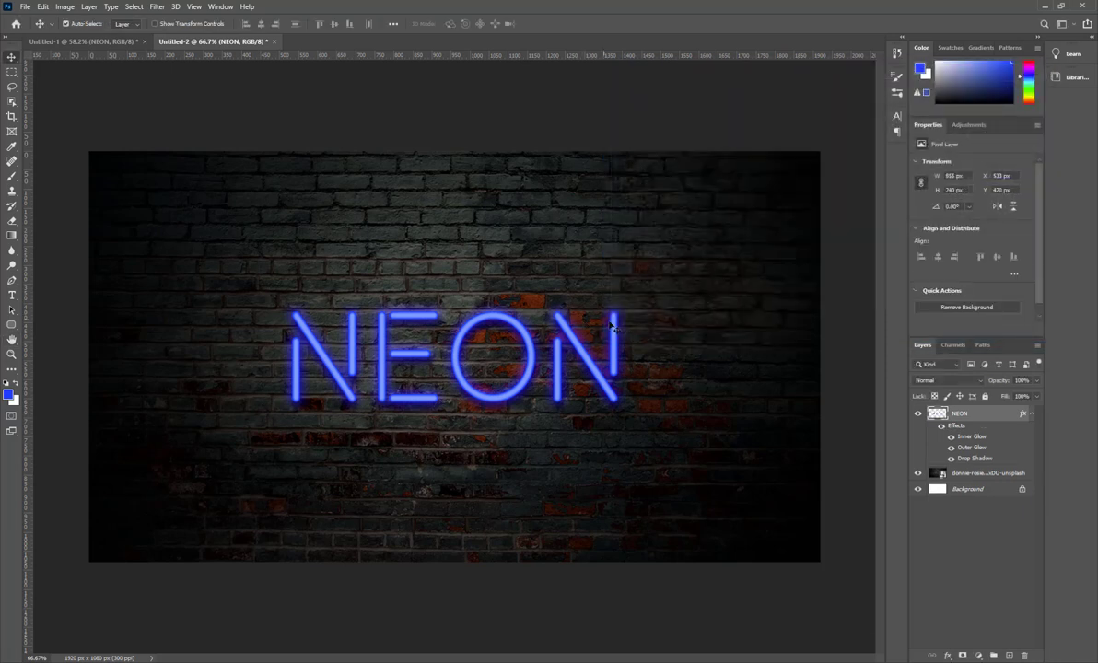
Step: On a new Layer 1, paint soft round blue brushstrokes over the NEON letters
{"action": "left_click", "coordinate": [1010, 656]}
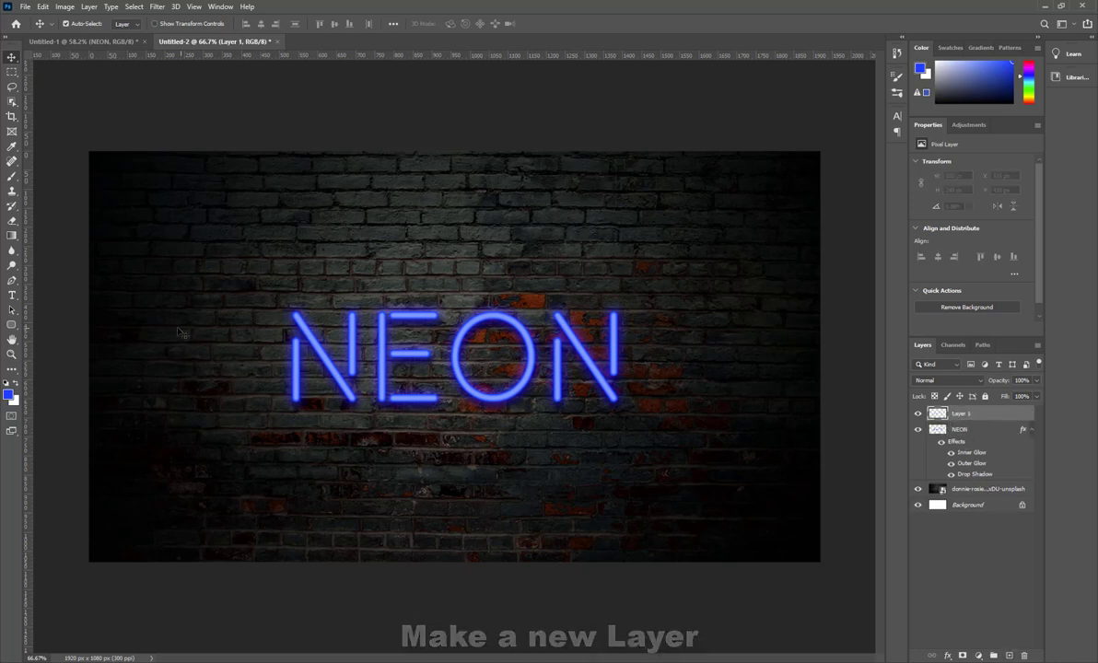
{"action": "left_click", "coordinate": [11, 177]}
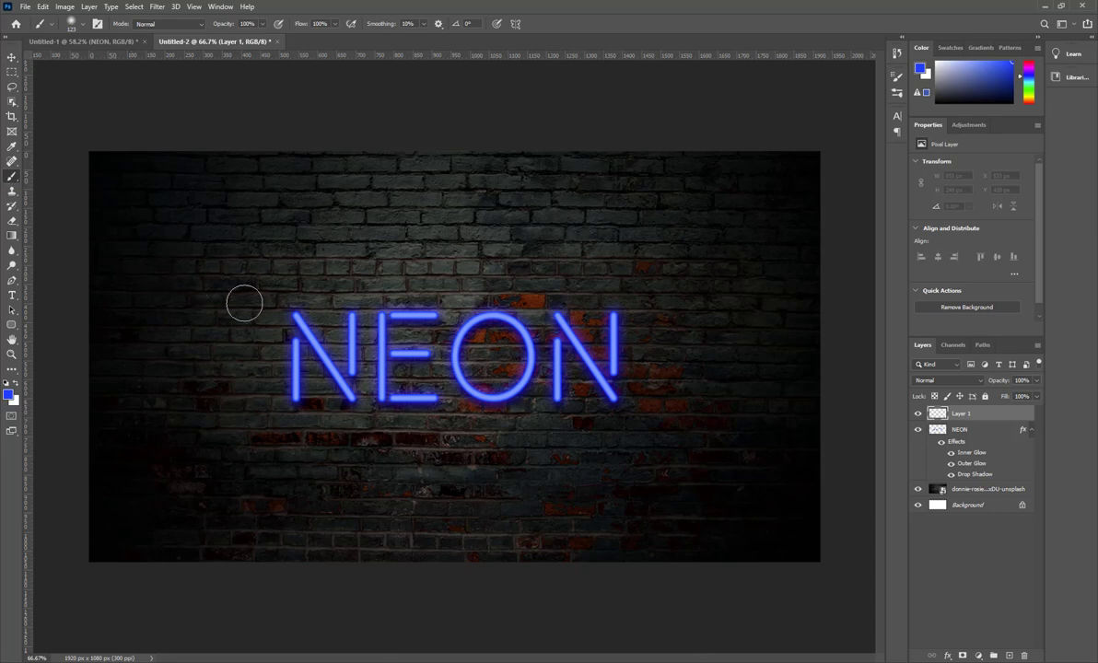
{"action": "left_click", "coordinate": [71, 25]}
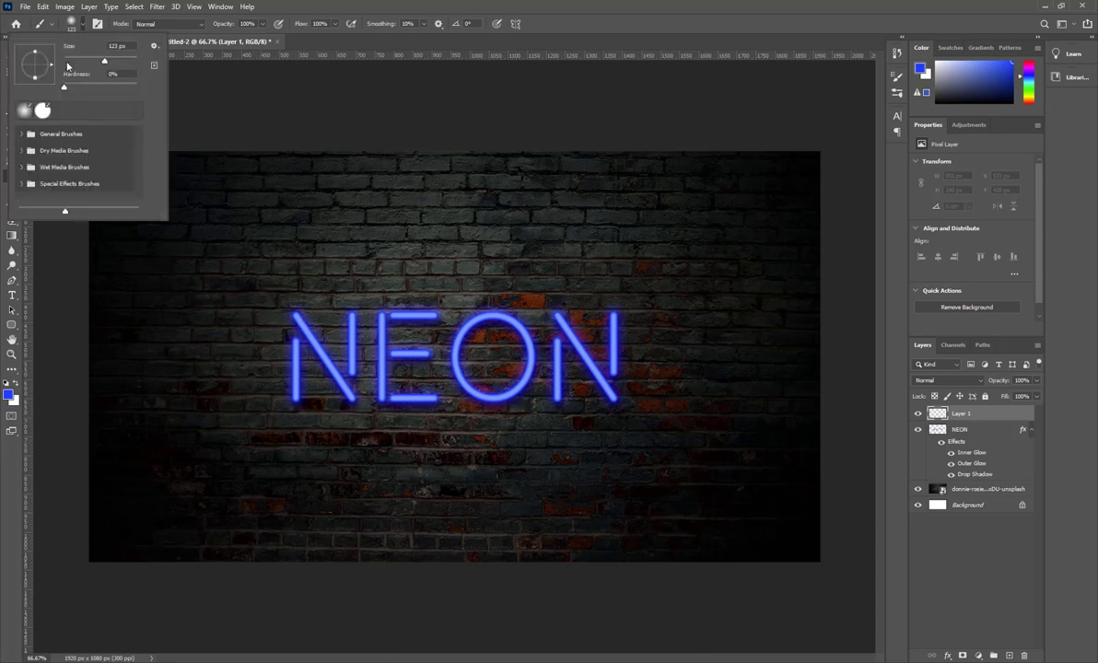
{"action": "left_click", "coordinate": [24, 110]}
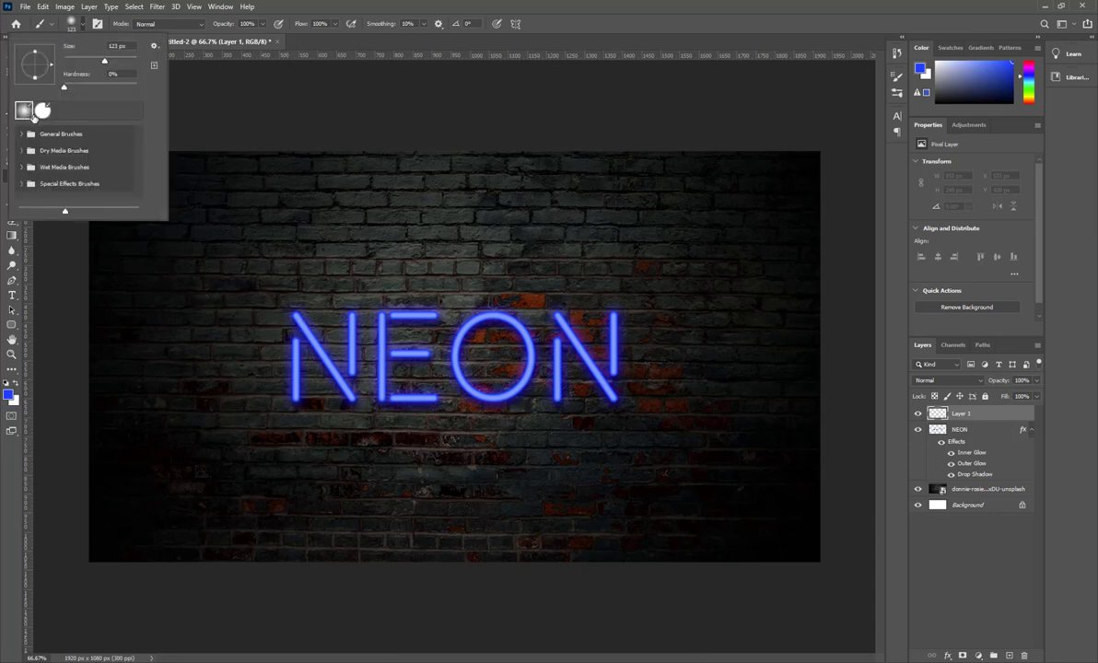
{"action": "left_click", "coordinate": [297, 318]}
{"action": "mouse_move", "coordinate": [295, 313]}
{"action": "left_mouse_down"}
{"action": "mouse_move", "coordinate": [343, 373]}
{"action": "mouse_move", "coordinate": [383, 323]}
{"action": "mouse_move", "coordinate": [369, 350]}
{"action": "mouse_move", "coordinate": [429, 392]}
{"action": "mouse_move", "coordinate": [466, 304]}
{"action": "mouse_move", "coordinate": [433, 383]}
{"action": "mouse_move", "coordinate": [502, 313]}
{"action": "mouse_move", "coordinate": [474, 295]}
{"action": "left_mouse_up"}
{"action": "mouse_move", "coordinate": [562, 322]}
{"action": "left_mouse_down"}
{"action": "mouse_move", "coordinate": [588, 368]}
{"action": "mouse_move", "coordinate": [620, 331]}
{"action": "mouse_move", "coordinate": [613, 400]}
{"action": "left_mouse_up"}
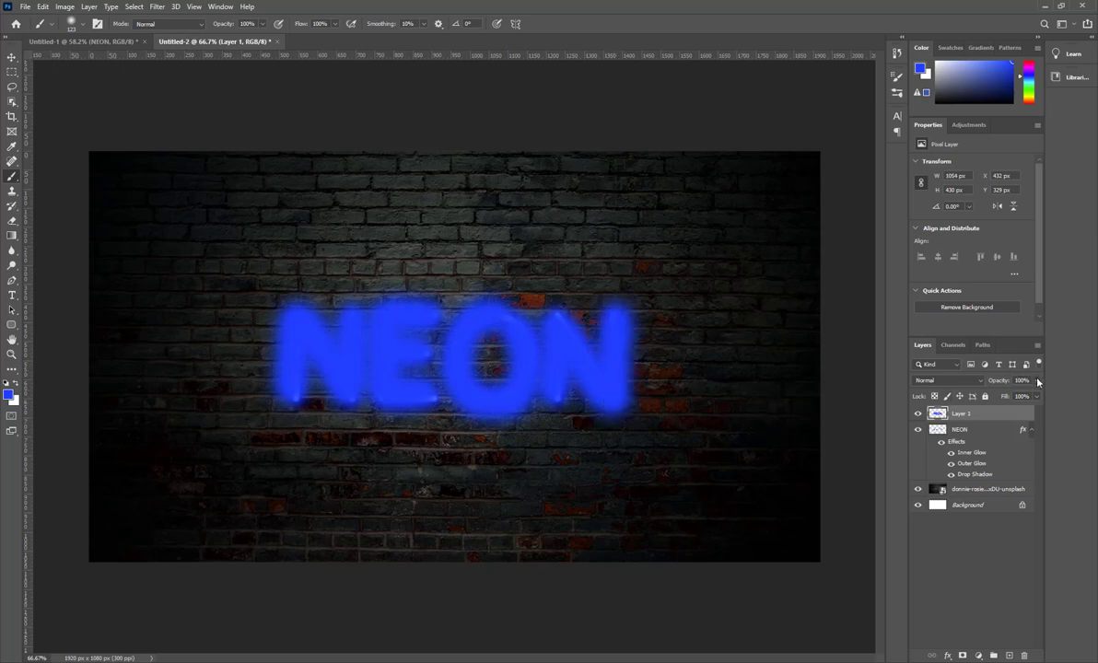
Step: Set Layer 1 to Multiply blending at 55% opacity
{"action": "left_click", "coordinate": [1036, 380]}
{"action": "left_click_drag", "start_coordinate": [1037, 396], "coordinate": [1013, 396]}
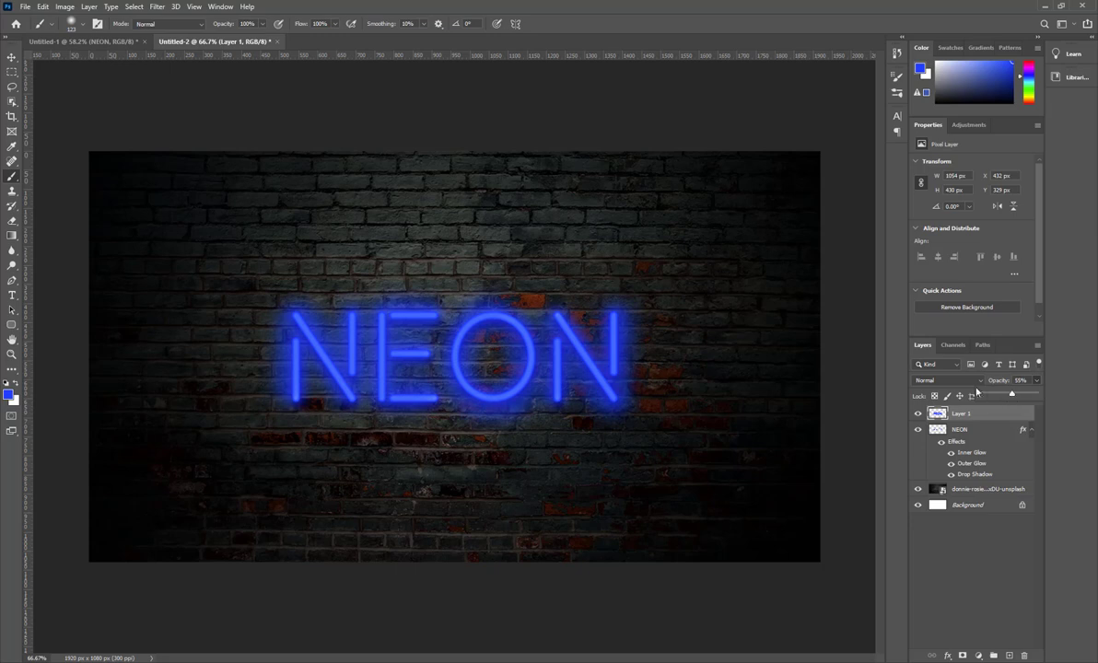
{"action": "left_click", "coordinate": [949, 380]}
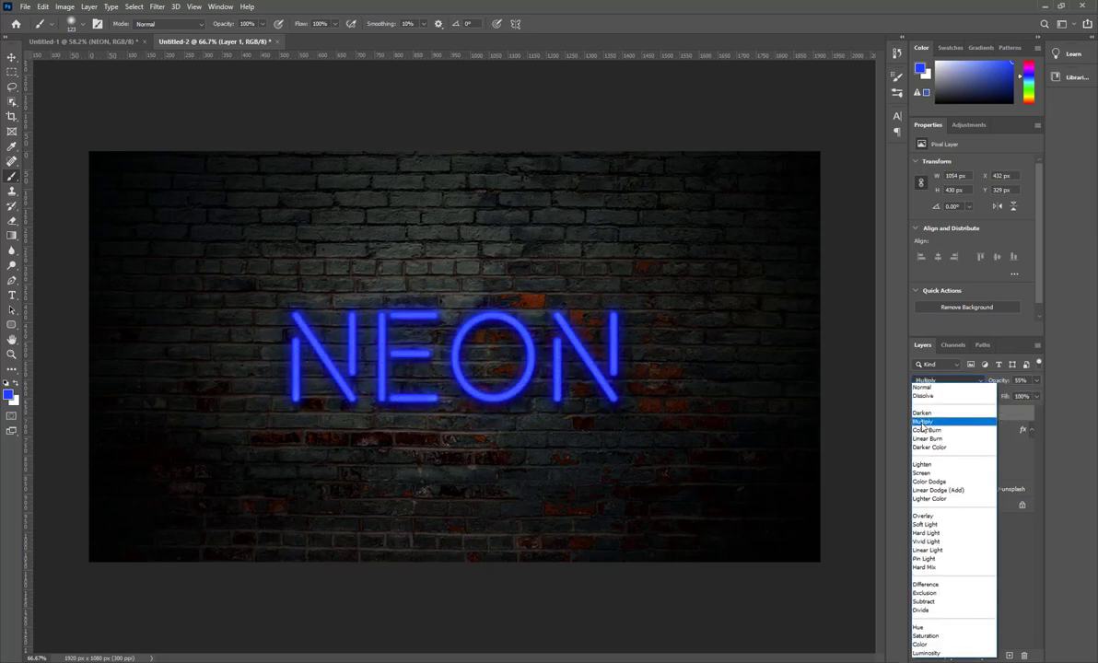
{"action": "left_click", "coordinate": [923, 423]}
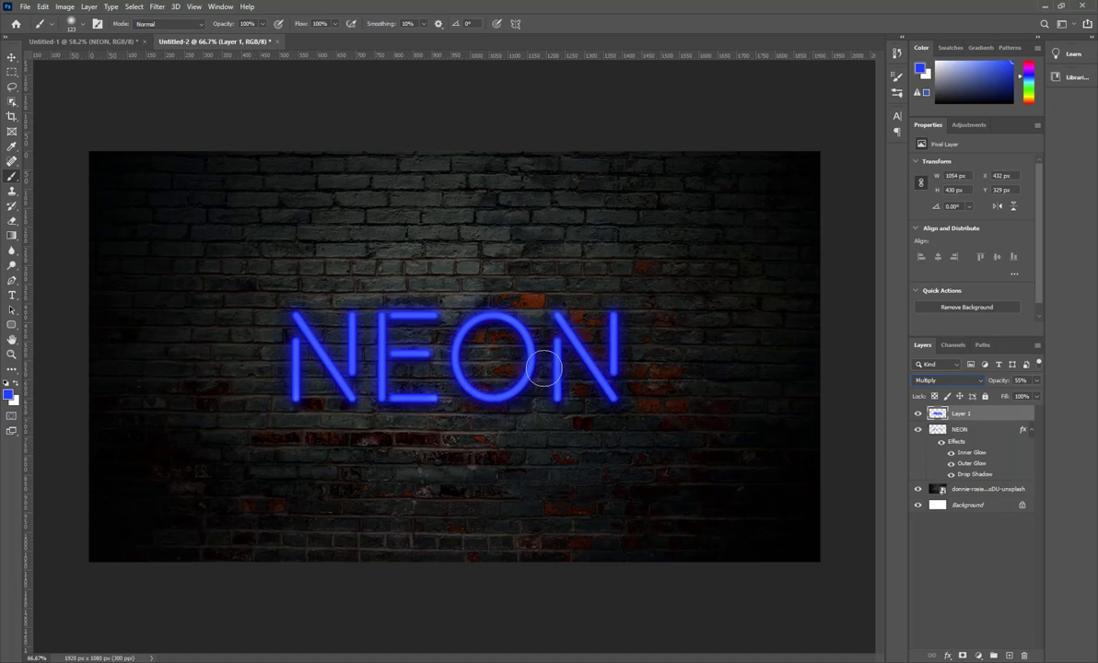
{"action": "left_click", "coordinate": [12, 352]}
{"action": "mouse_move", "coordinate": [492, 334]}
{"action": "left_mouse_down"}
{"action": "mouse_move", "coordinate": [582, 392]}
{"action": "mouse_move", "coordinate": [546, 392]}
{"action": "left_mouse_up"}
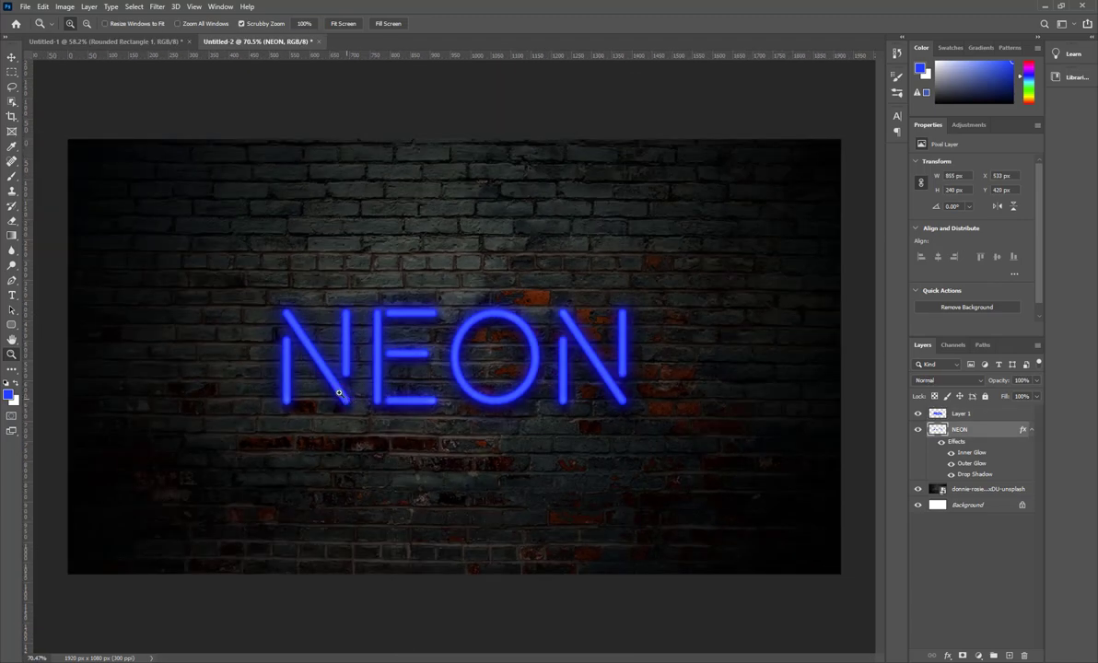
Step: Draw an unfilled rectangle around NEON with a blue stroke about 18 px wide
{"action": "left_click", "coordinate": [11, 324]}
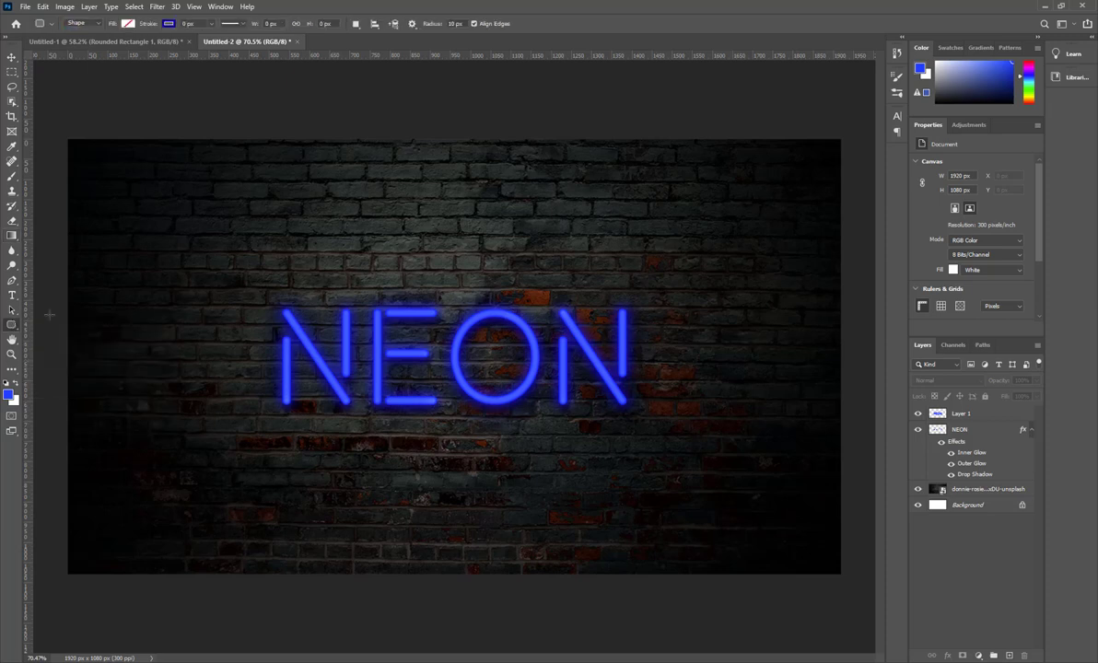
{"action": "left_click_drag", "start_coordinate": [215, 270], "coordinate": [685, 453]}
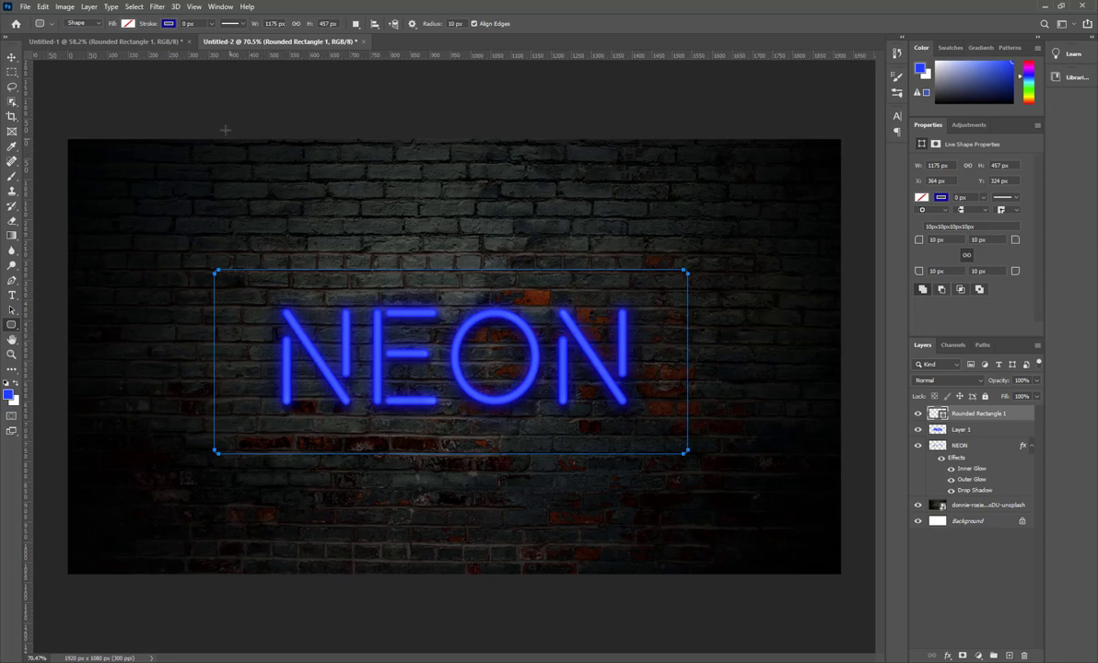
{"action": "left_click", "coordinate": [211, 24]}
{"action": "left_click_drag", "start_coordinate": [212, 40], "coordinate": [214, 40]}
{"action": "left_click_drag", "start_coordinate": [217, 42], "coordinate": [225, 42]}
{"action": "left_click", "coordinate": [176, 22]}
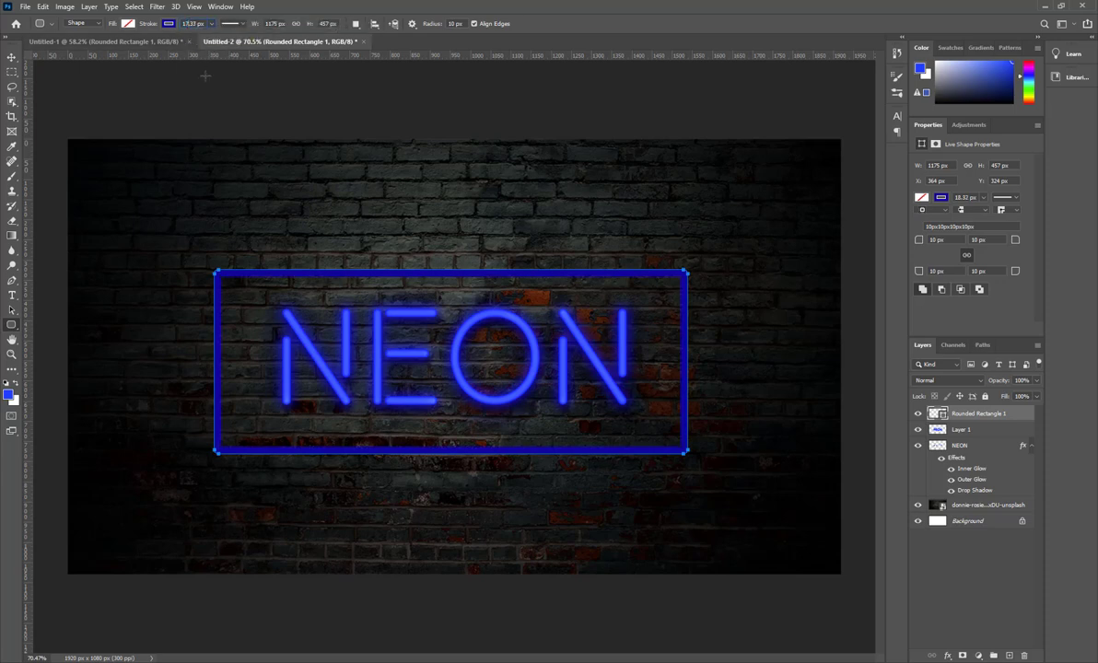
{"action": "left_click", "coordinate": [14, 57]}
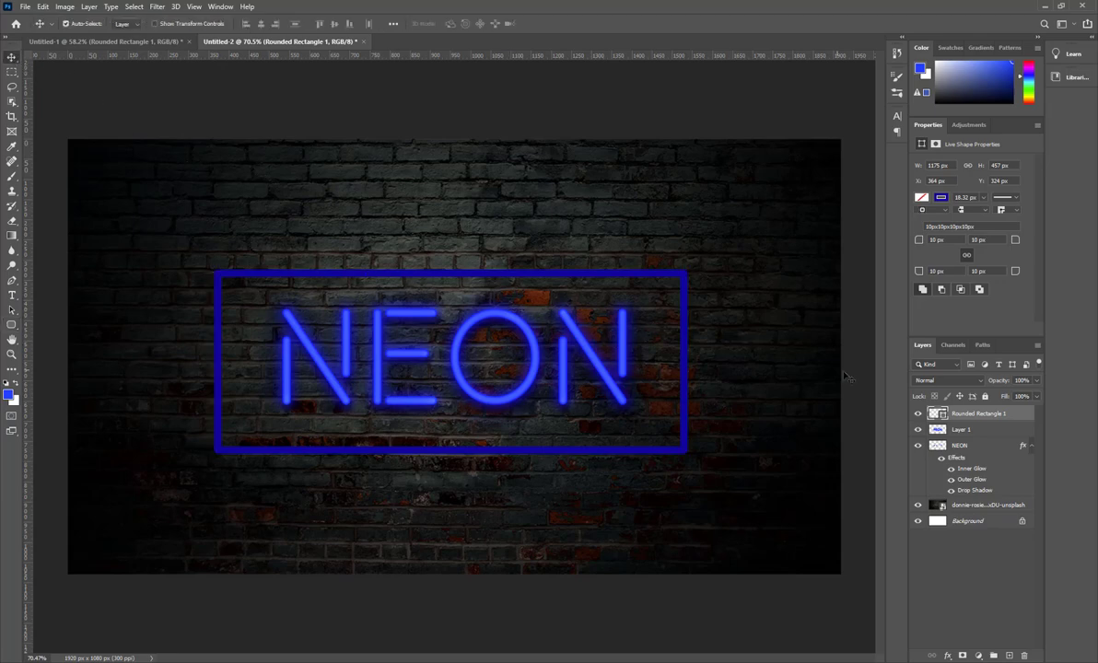
Step: Copy the NEON layer style and paste it onto Rounded Rectangle 1
{"action": "left_click", "coordinate": [976, 447]}
{"action": "right_click", "coordinate": [976, 447]}
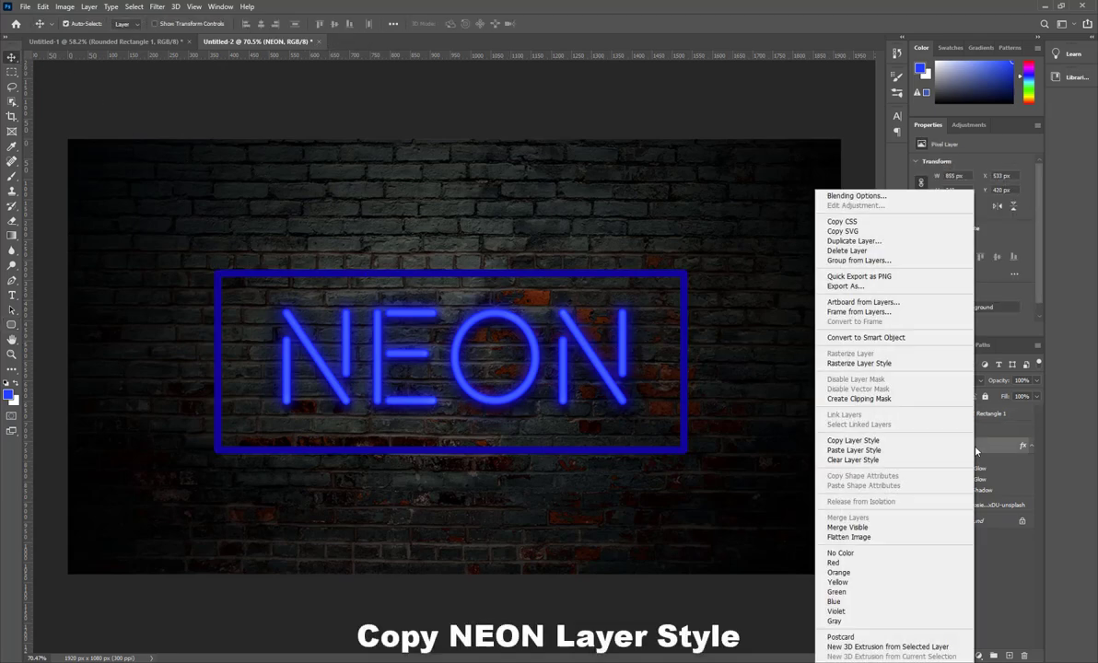
{"action": "left_click", "coordinate": [912, 441]}
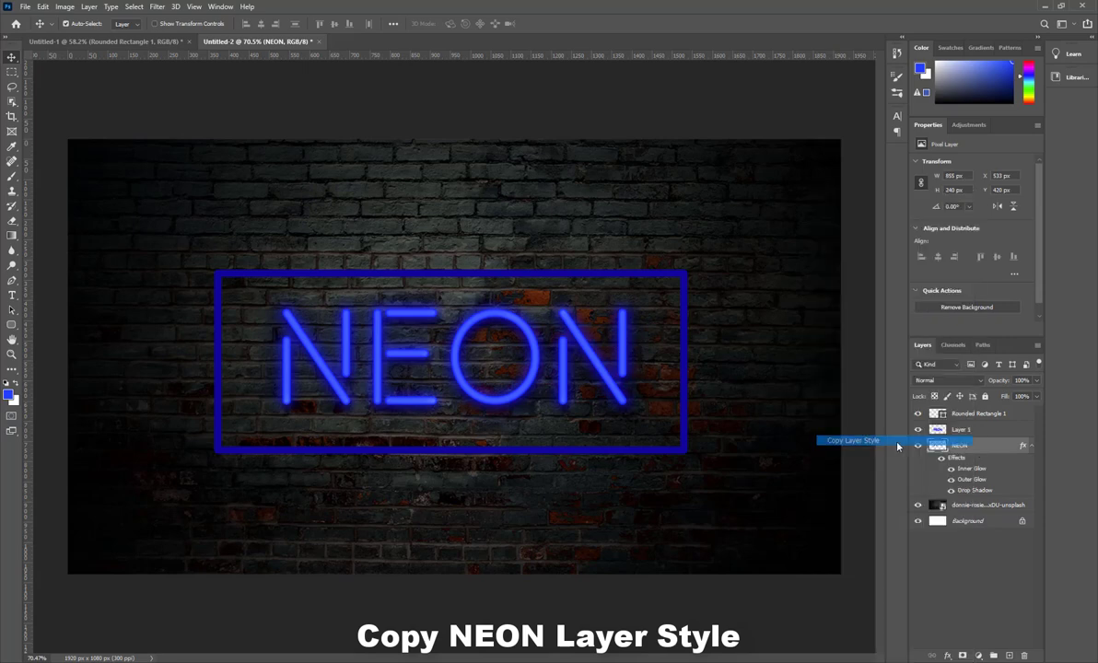
{"action": "left_click", "coordinate": [1006, 414]}
{"action": "right_click", "coordinate": [1006, 415]}
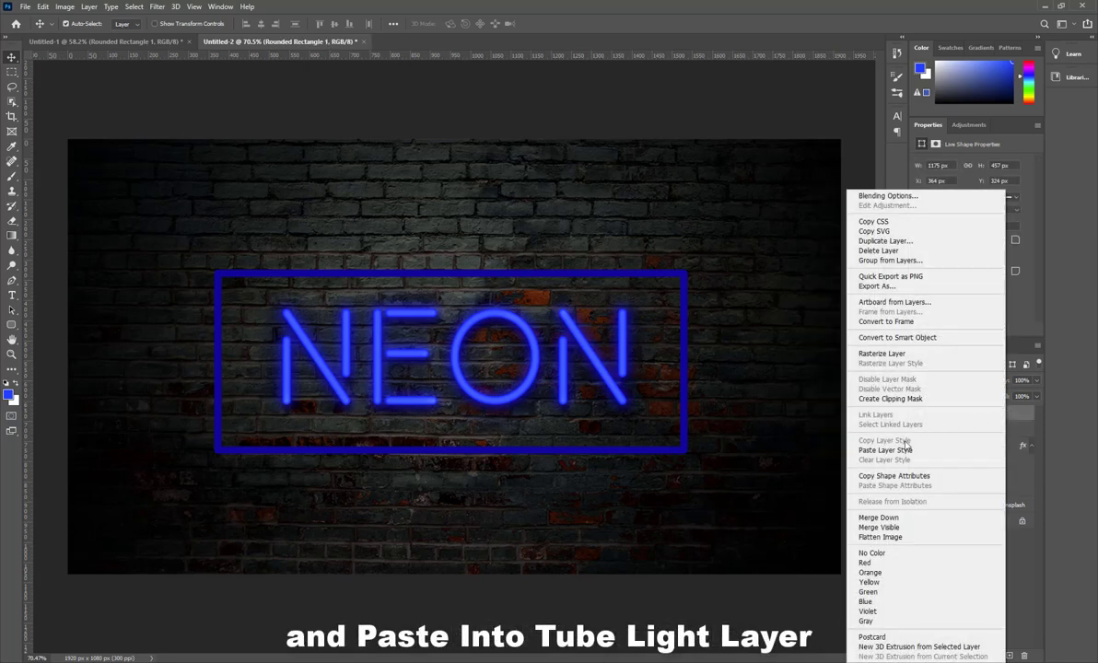
{"action": "left_click", "coordinate": [898, 420]}
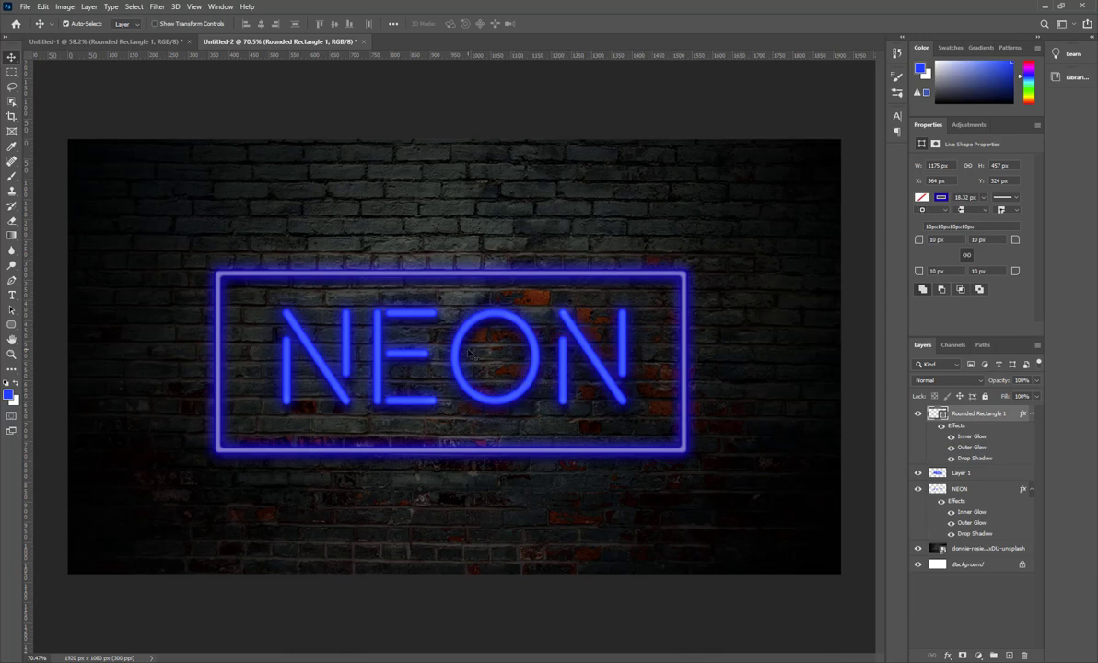
{"action": "key", "text": "ctrl+a"}
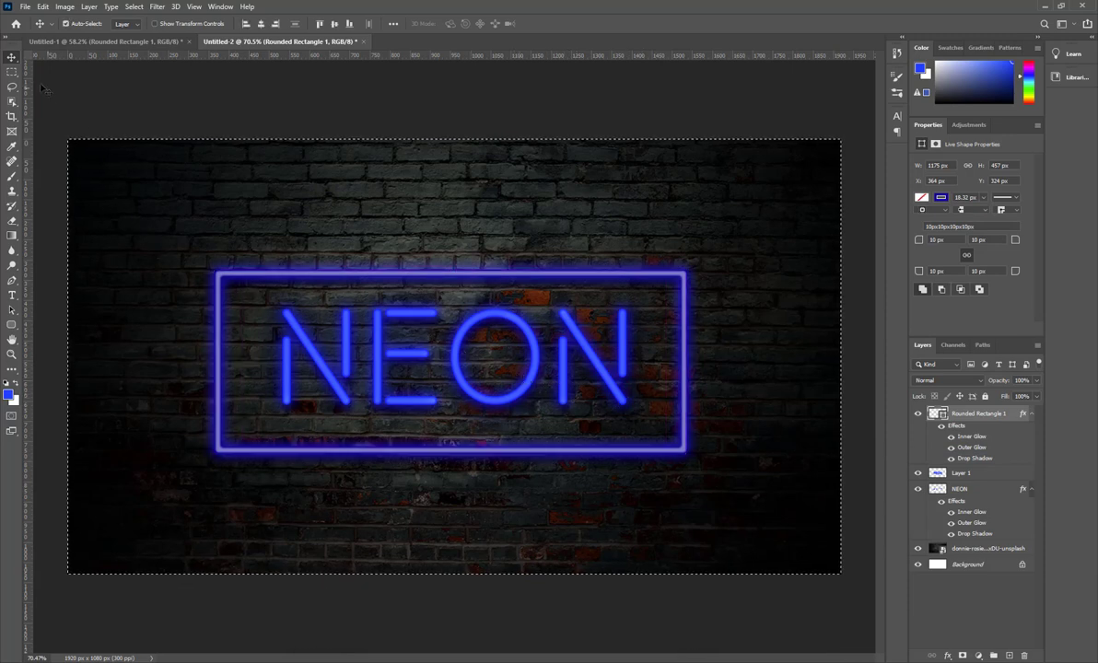
Step: Align the neon frame to the canvas's horizontal and vertical centres, then deselect
{"action": "left_click", "coordinate": [261, 23]}
{"action": "left_click", "coordinate": [335, 24]}
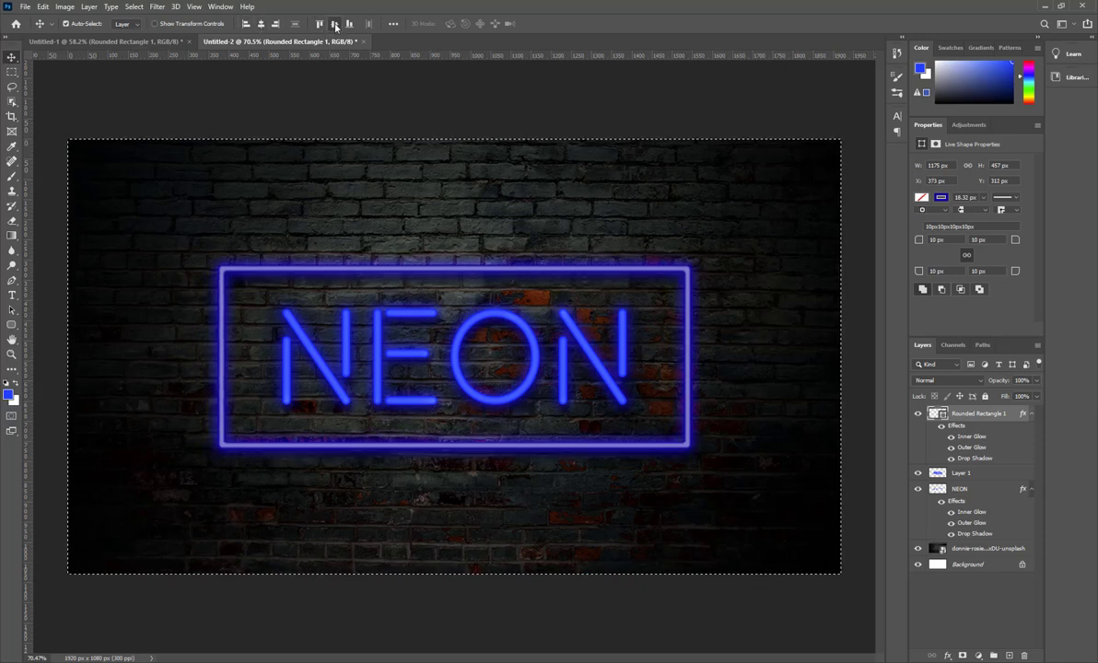
{"action": "key", "text": "ctrl+d"}
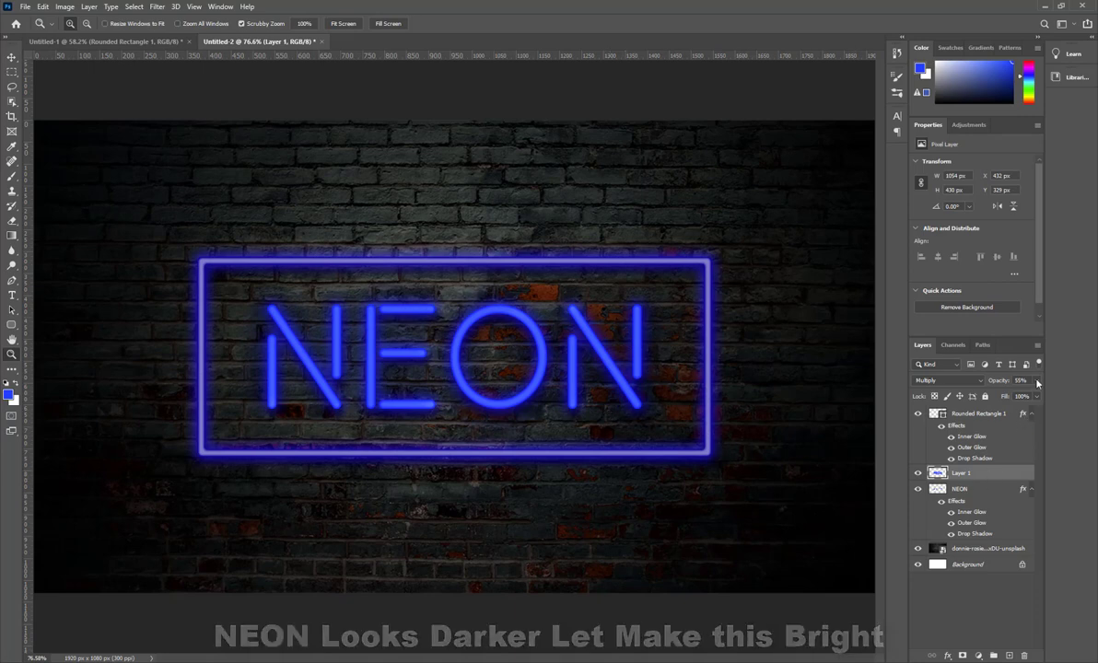
Step: Set Layer 1 to Color Dodge blending at about 32% opacity
{"action": "left_click", "coordinate": [959, 381]}
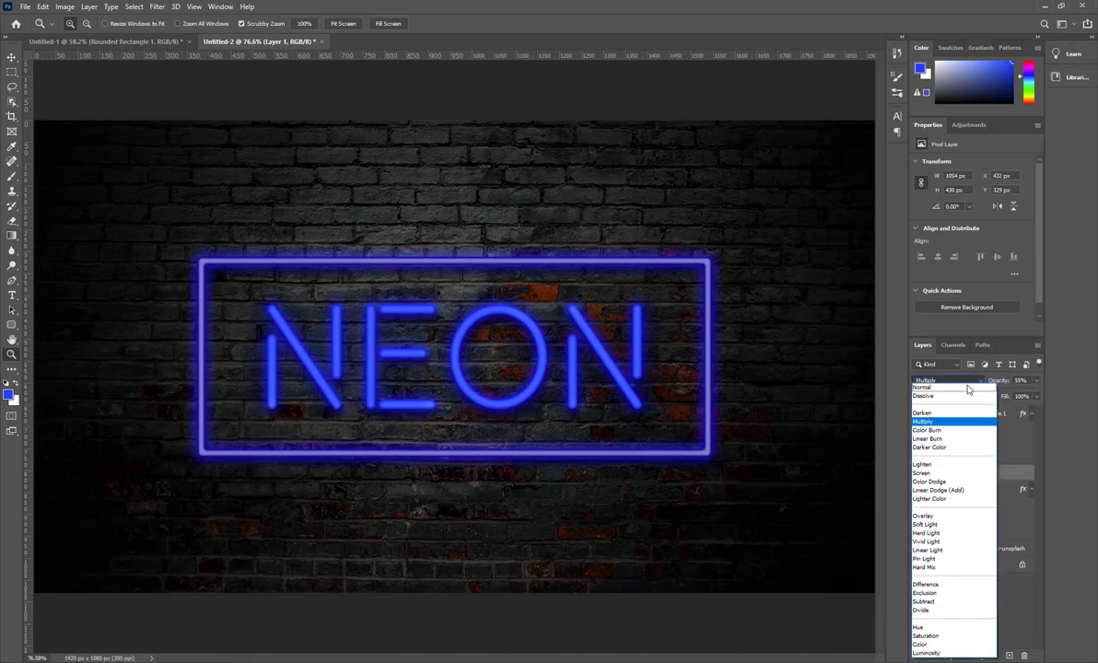
{"action": "left_click", "coordinate": [935, 481]}
{"action": "left_click_drag", "start_coordinate": [1035, 381], "coordinate": [1002, 396]}
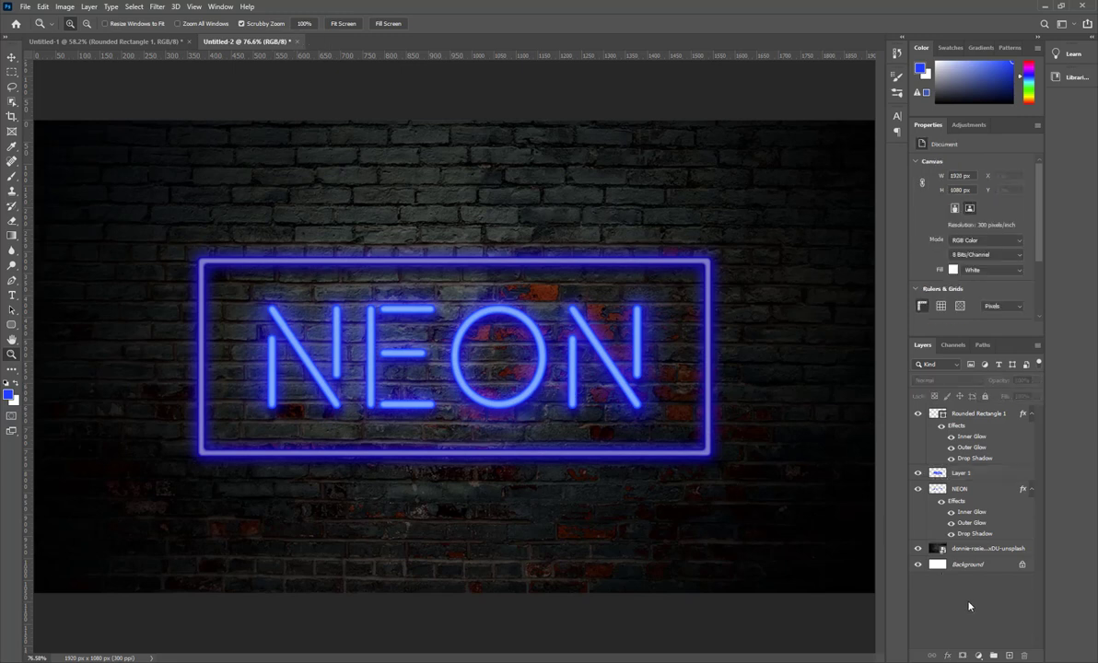
Step: Paint thick blue strokes along the frame's left side and bottom on a new Layer 2
{"action": "key", "text": "ctrl+shift+alt+n"}
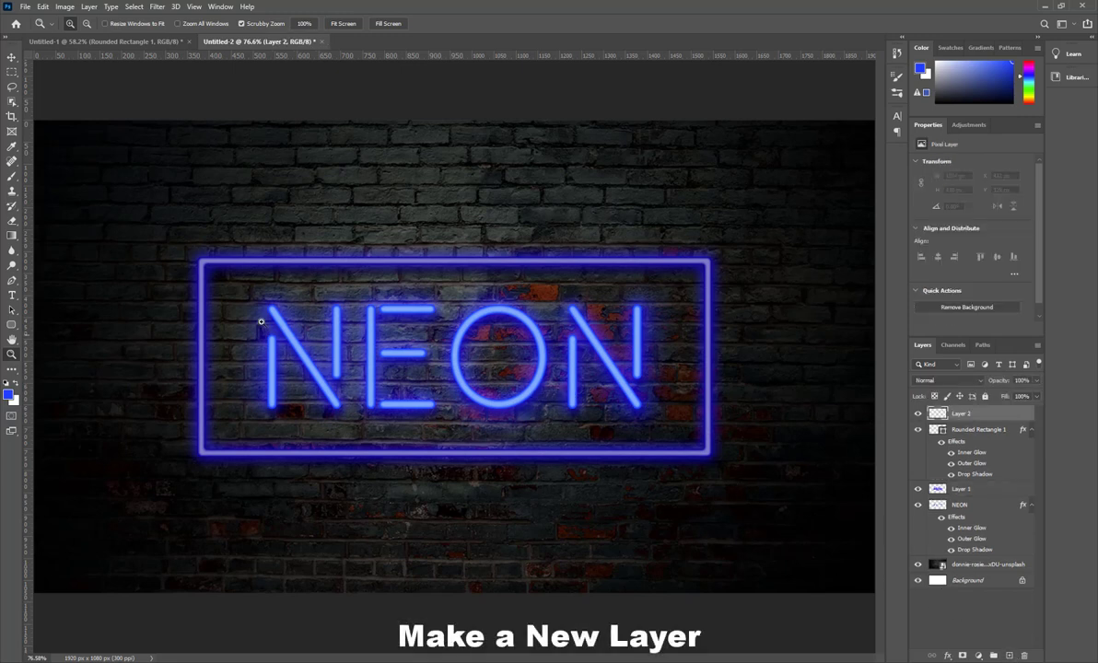
{"action": "left_click", "coordinate": [10, 178]}
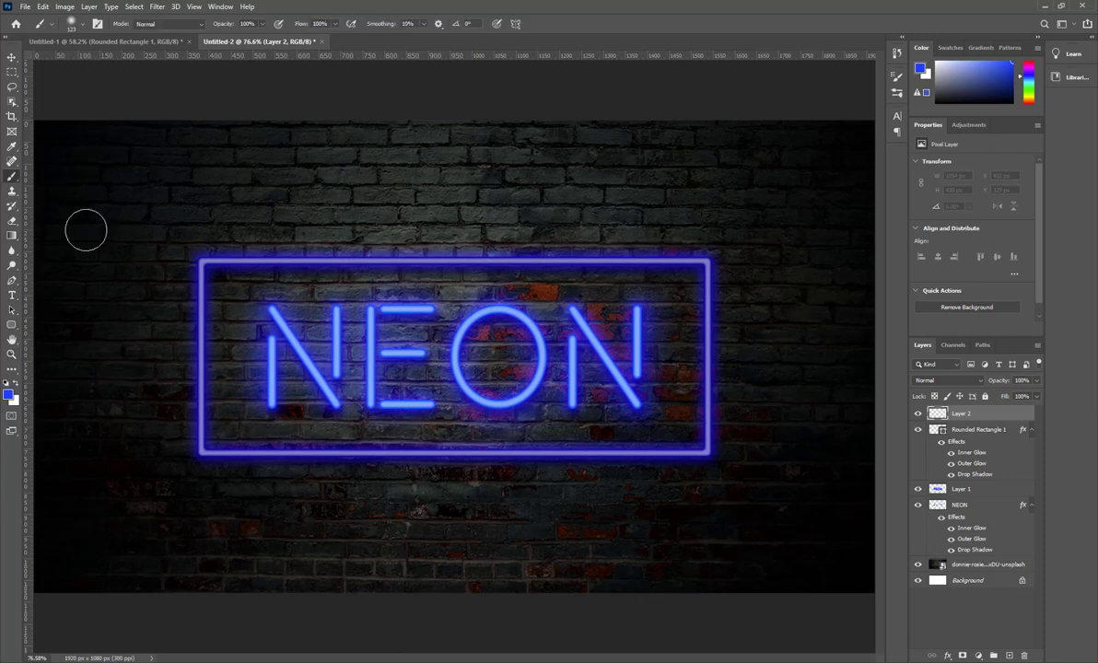
{"action": "mouse_move", "coordinate": [196, 257]}
{"action": "left_mouse_down"}
{"action": "mouse_move", "coordinate": [196, 443]}
{"action": "mouse_move", "coordinate": [215, 249]}
{"action": "mouse_move", "coordinate": [429, 265]}
{"action": "mouse_move", "coordinate": [615, 255]}
{"action": "mouse_move", "coordinate": [709, 265]}
{"action": "mouse_move", "coordinate": [706, 460]}
{"action": "left_mouse_up"}
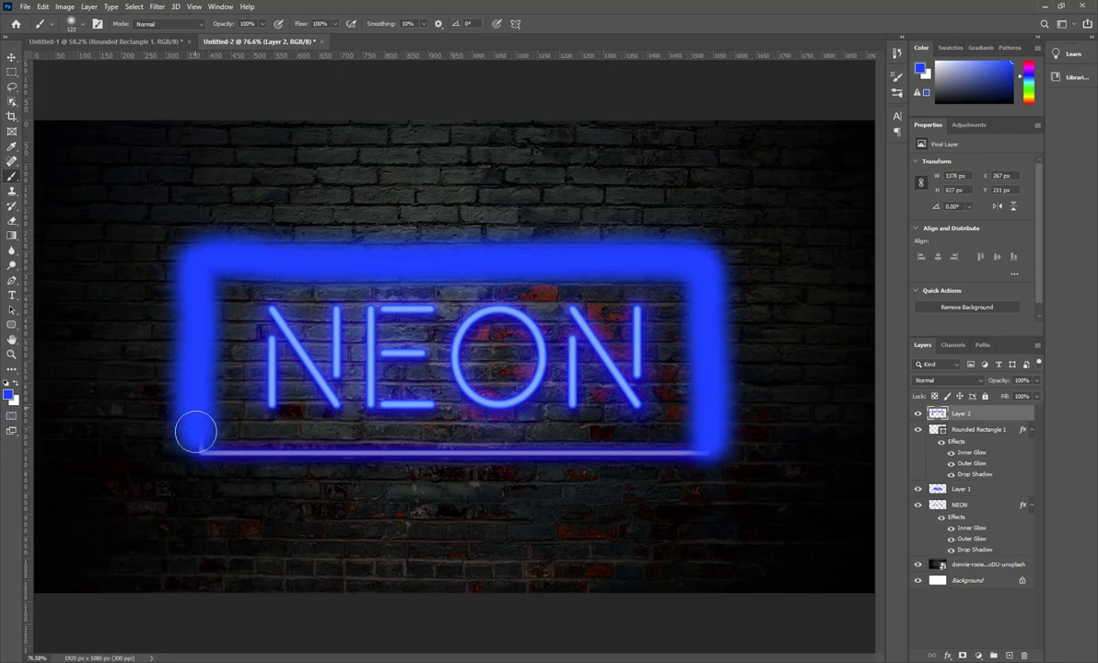
{"action": "mouse_move", "coordinate": [197, 431]}
{"action": "left_mouse_down"}
{"action": "mouse_move", "coordinate": [257, 456]}
{"action": "mouse_move", "coordinate": [704, 453]}
{"action": "left_mouse_up"}
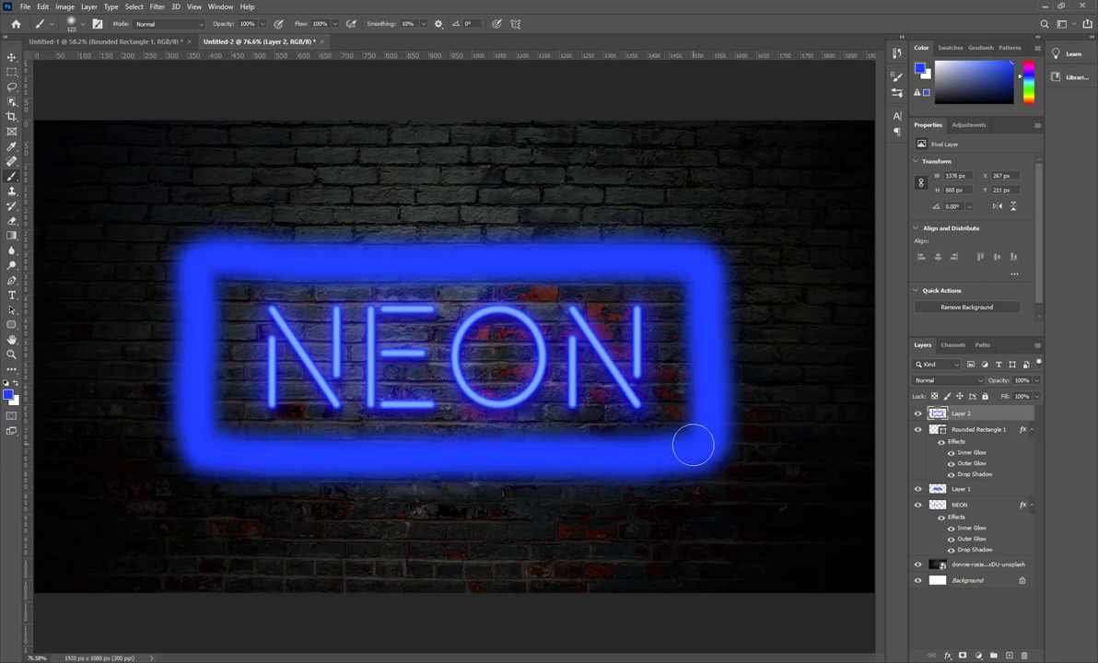
Step: Blend Layer 2 as Linear Dodge (Add) at 28% opacity and zoom out to view the sign
{"action": "left_click", "coordinate": [949, 380]}
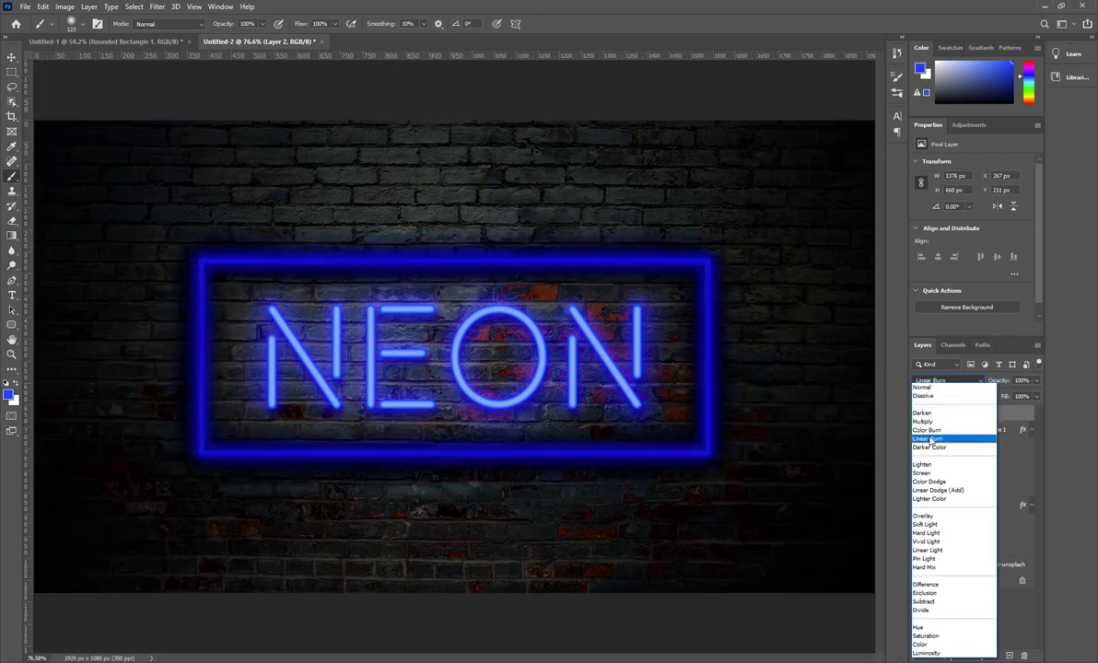
{"action": "left_click", "coordinate": [931, 490]}
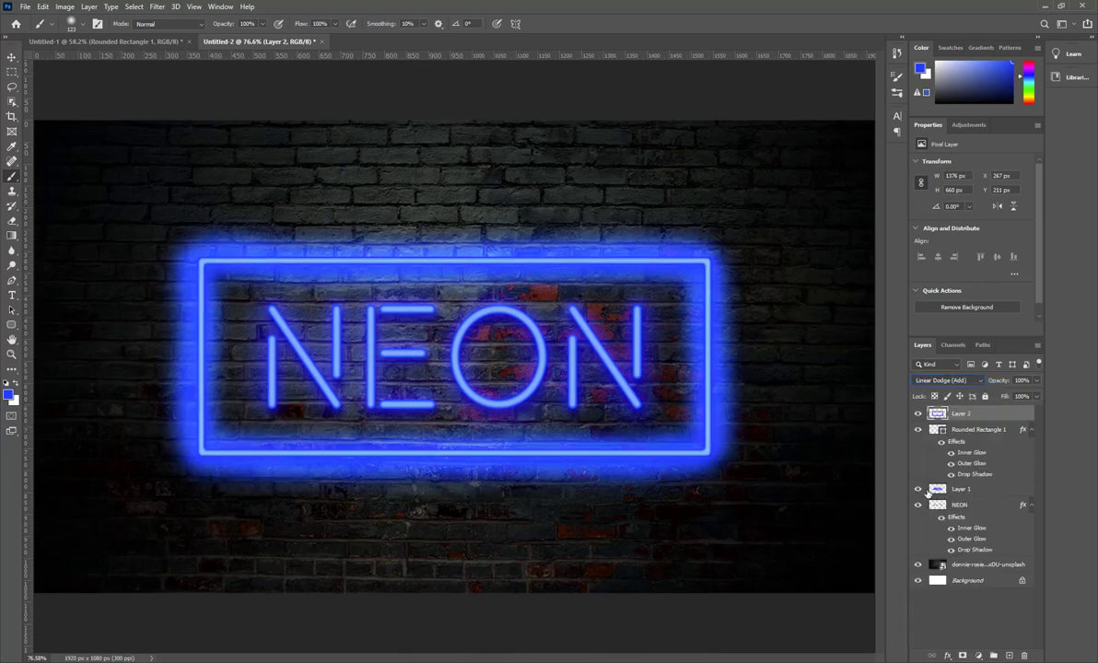
{"action": "left_click_drag", "start_coordinate": [1037, 381], "coordinate": [997, 396]}
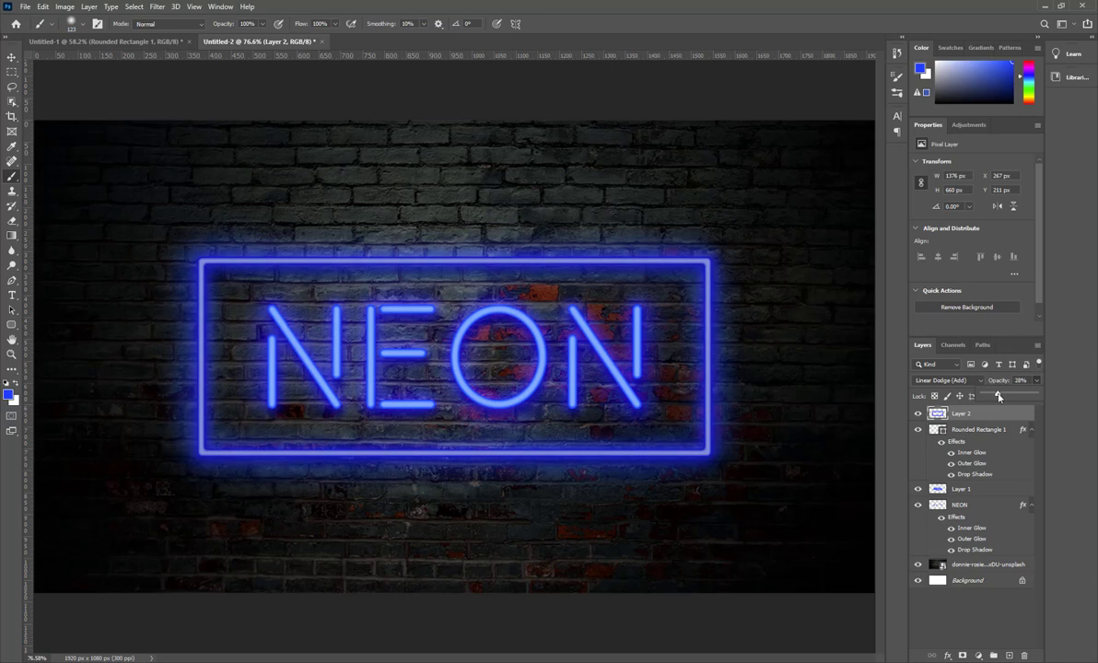
{"action": "key", "text": "z"}
{"action": "left_click_drag", "start_coordinate": [470, 376], "coordinate": [464, 379]}
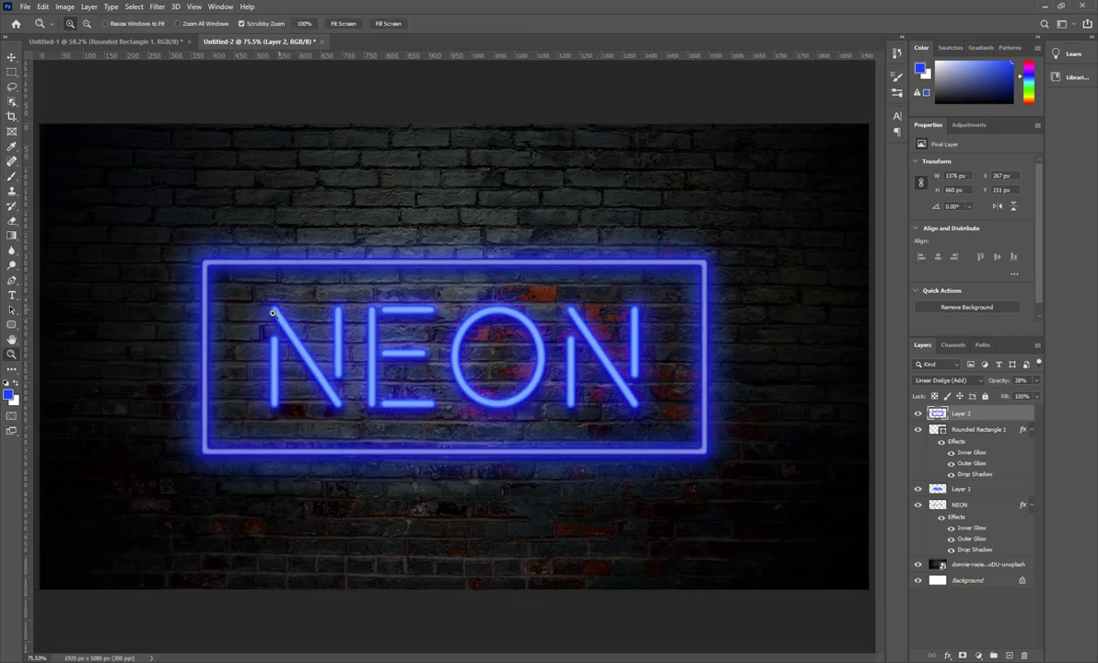
{"action": "left_click", "coordinate": [13, 176]}
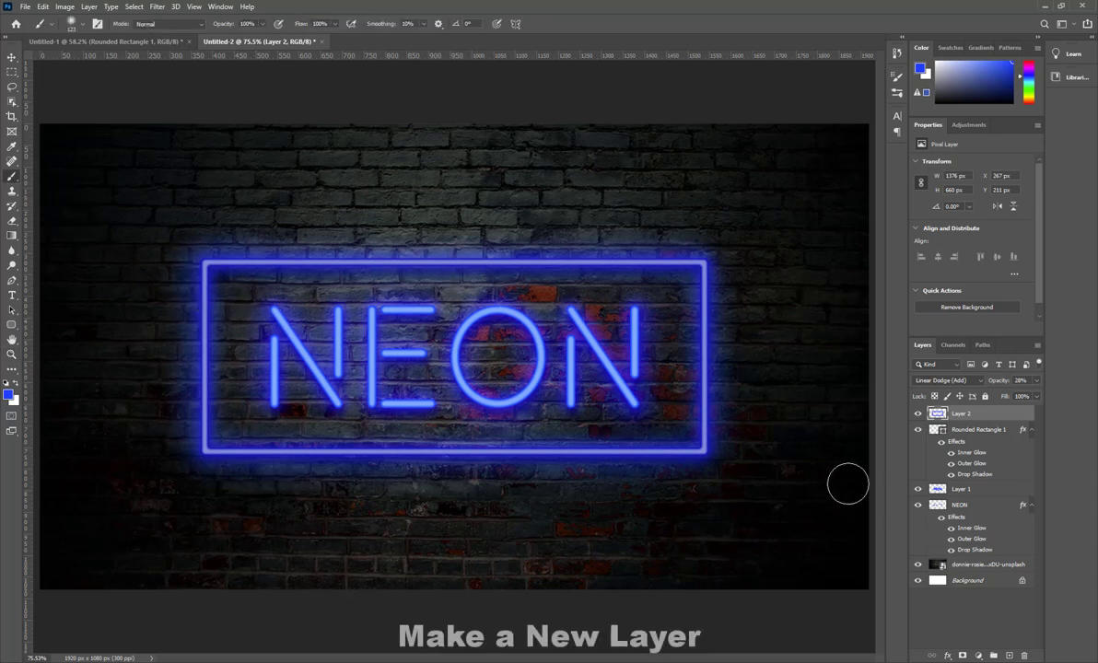
Step: Paint a blue dot on a new Layer 3 and scale it into a large glow over the NEON centre
{"action": "key", "text": "ctrl+shift+alt+n"}
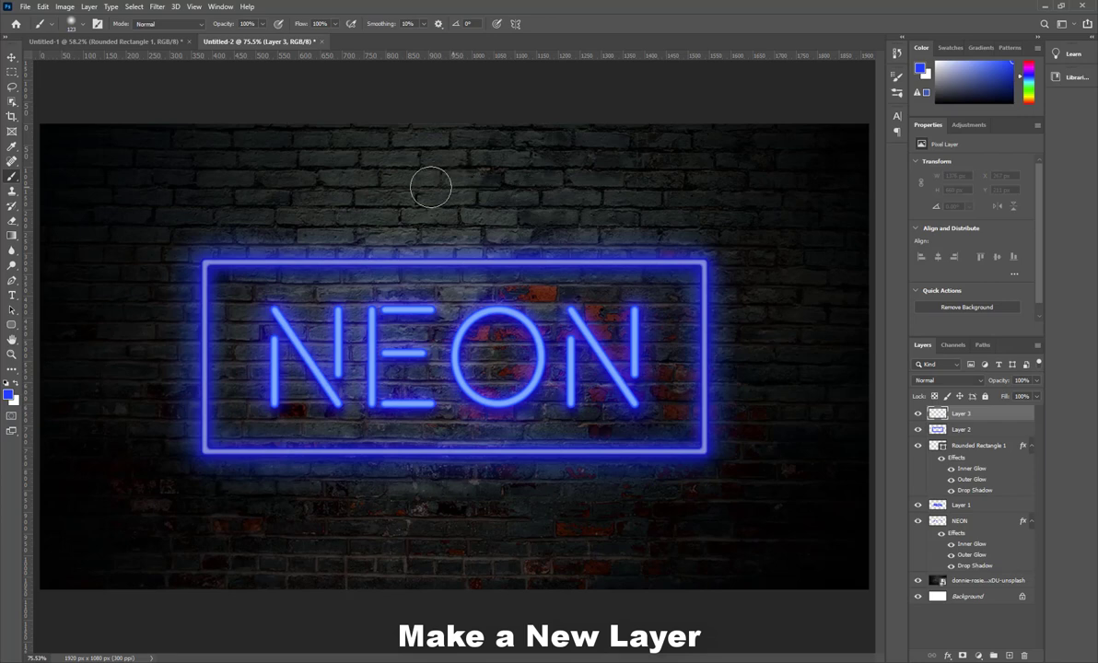
{"action": "left_click", "coordinate": [434, 192]}
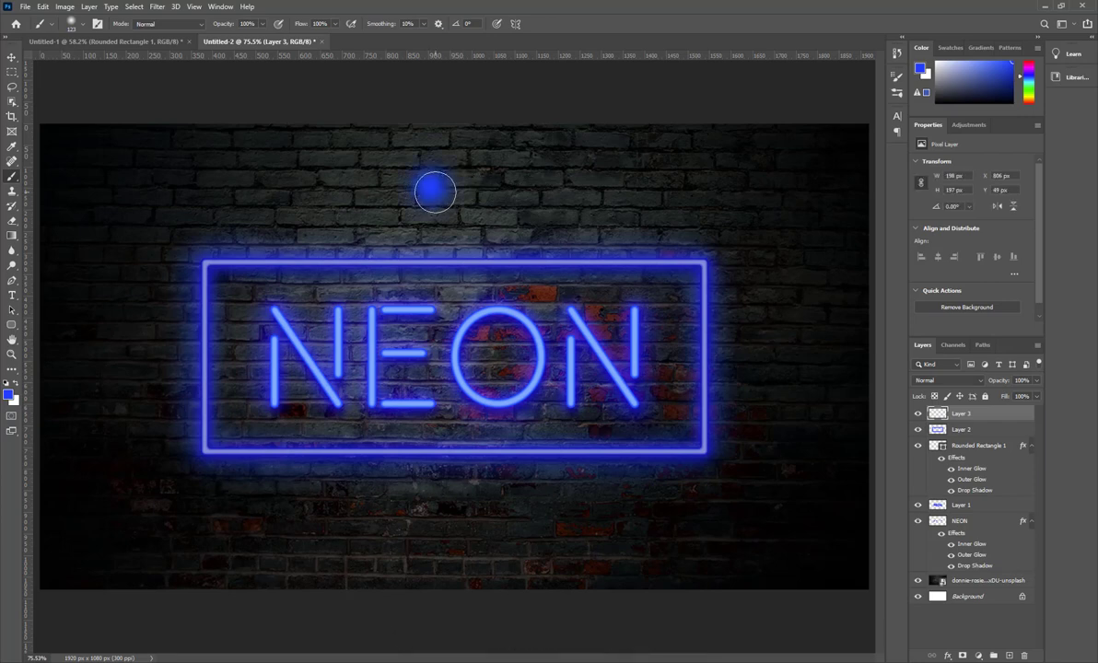
{"action": "key", "text": "ctrl+t"}
{"action": "left_click_drag", "start_coordinate": [473, 227], "coordinate": [803, 557]}
{"action": "left_click_drag", "start_coordinate": [645, 350], "coordinate": [455, 341]}
{"action": "left_click_drag", "start_coordinate": [642, 557], "coordinate": [703, 612]}
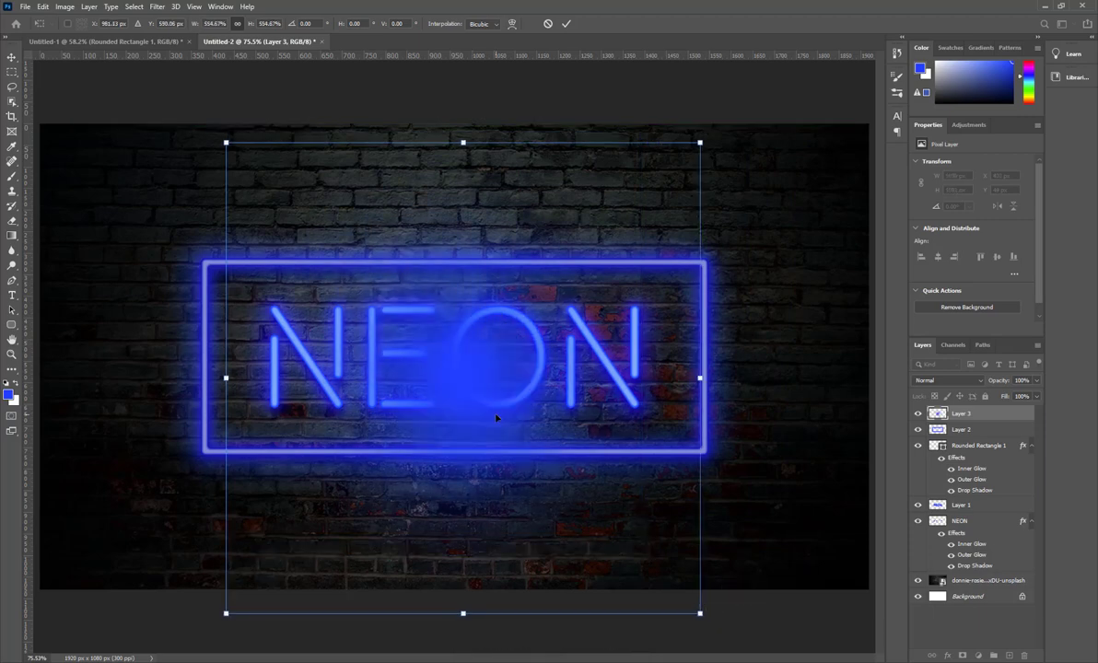
{"action": "left_click_drag", "start_coordinate": [497, 415], "coordinate": [474, 389]}
{"action": "left_click", "coordinate": [566, 23]}
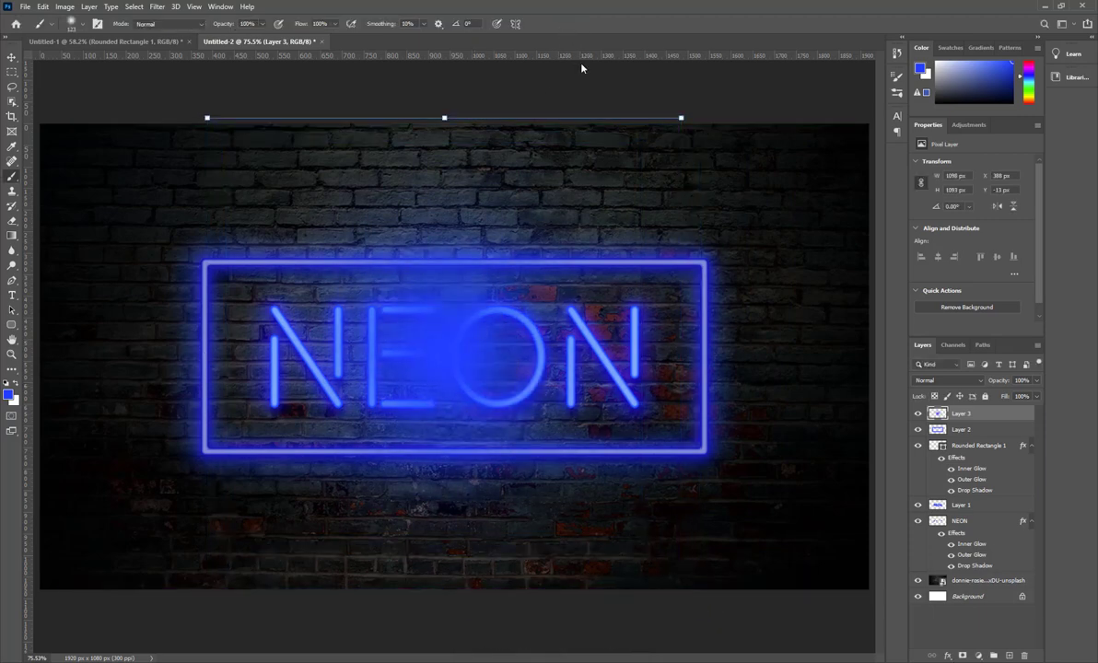
Step: Set Layer 3's blend mode to Linear Dodge (Add) at 27% opacity
{"action": "left_click", "coordinate": [936, 382]}
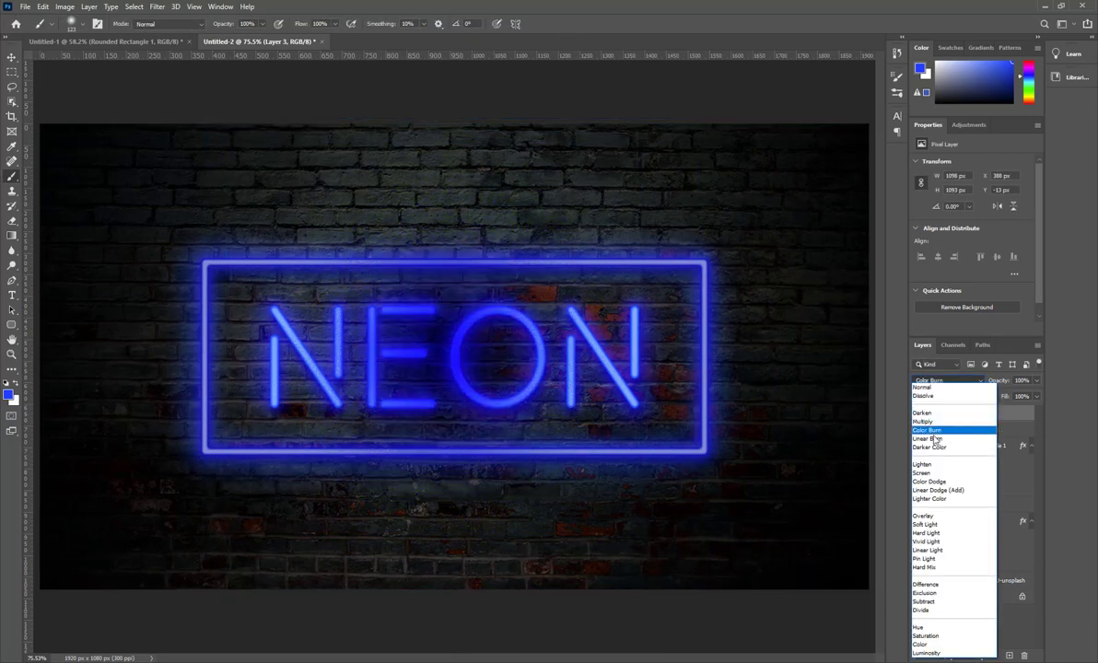
{"action": "left_click", "coordinate": [938, 490]}
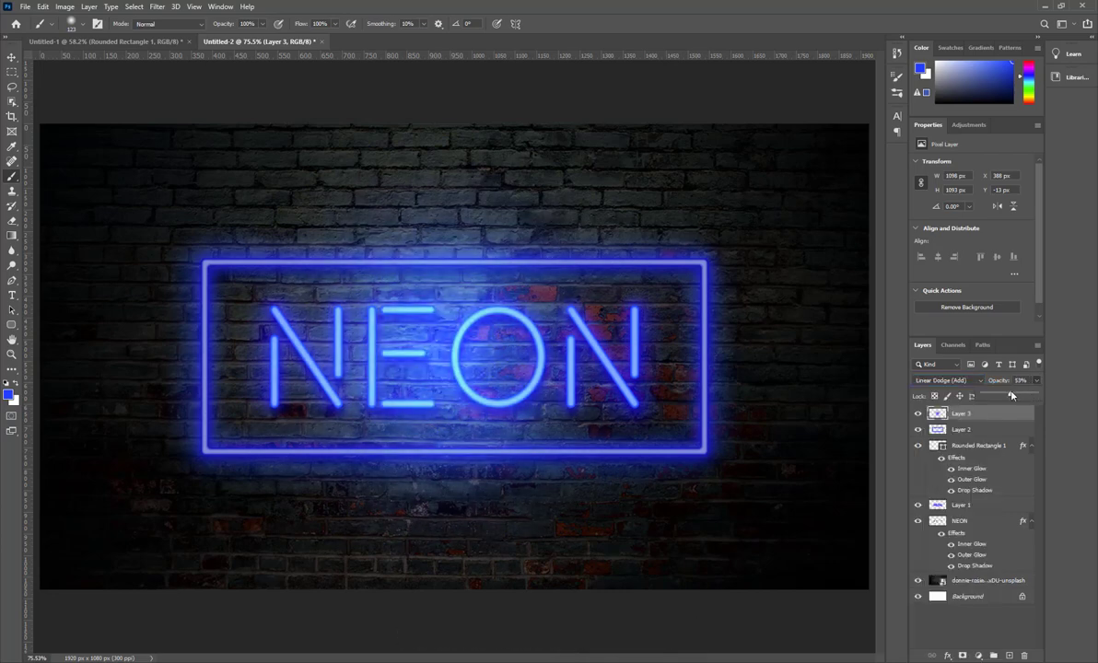
{"action": "left_click_drag", "start_coordinate": [1035, 393], "coordinate": [999, 396]}
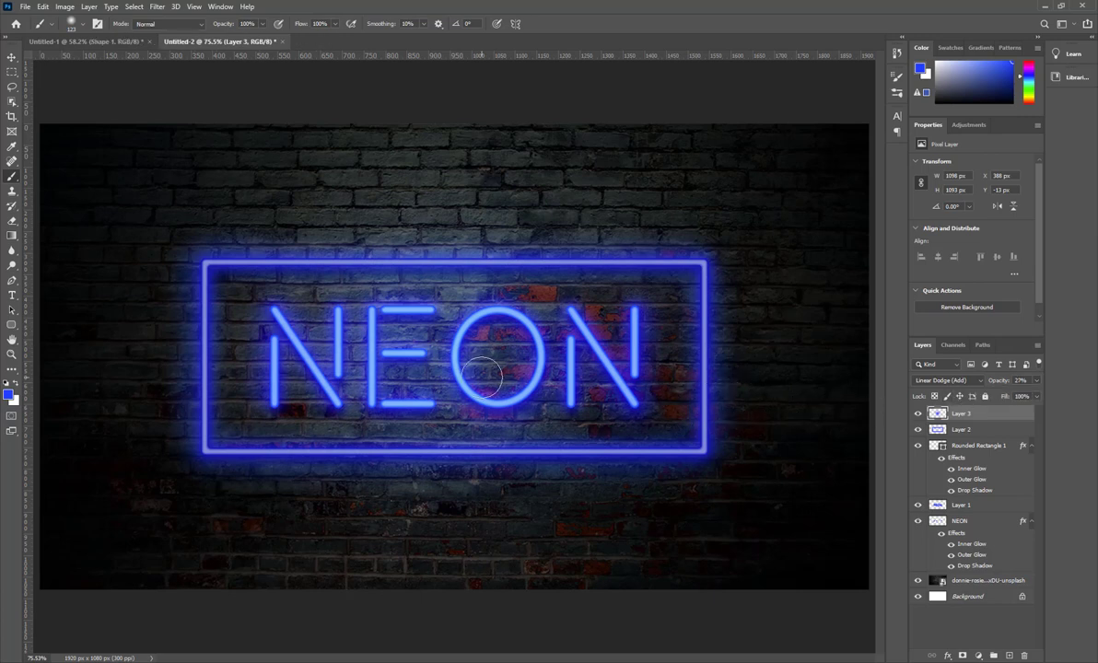
Step: Draw a Pen shape path for the cable, weaving through the N, E and O and hanging below
{"action": "left_click", "coordinate": [12, 281]}
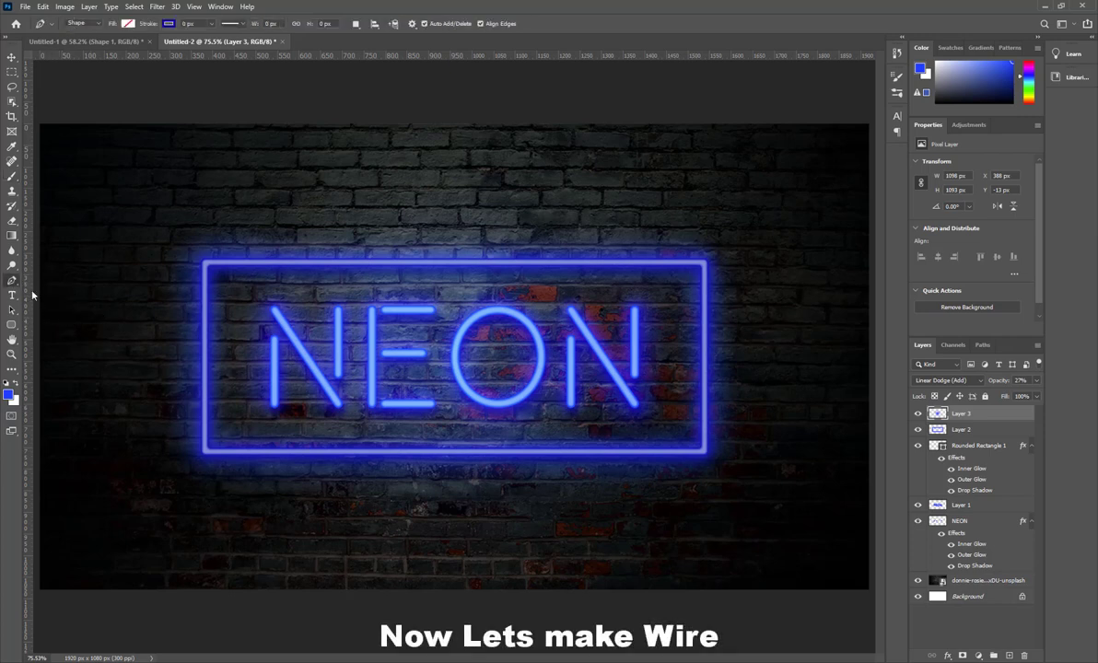
{"action": "left_click_drag", "start_coordinate": [244, 609], "coordinate": [259, 599]}
{"action": "left_click", "coordinate": [266, 572]}
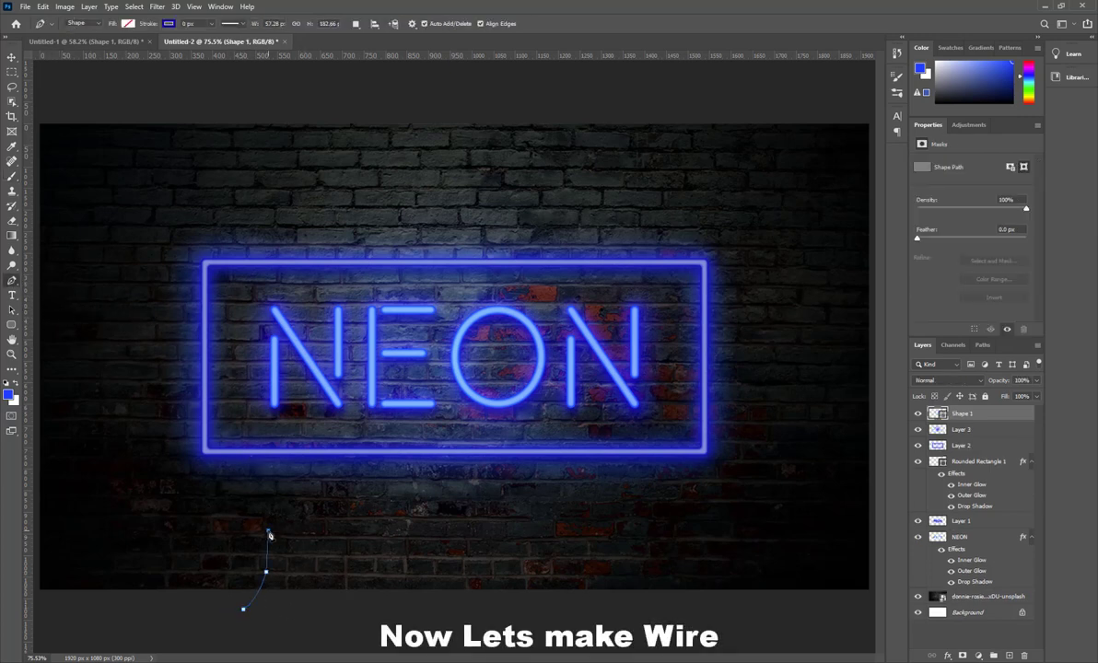
{"action": "left_click", "coordinate": [267, 530]}
{"action": "left_click", "coordinate": [263, 471]}
{"action": "left_click", "coordinate": [259, 446]}
{"action": "left_click", "coordinate": [261, 425]}
{"action": "left_click_drag", "start_coordinate": [270, 400], "coordinate": [285, 326]}
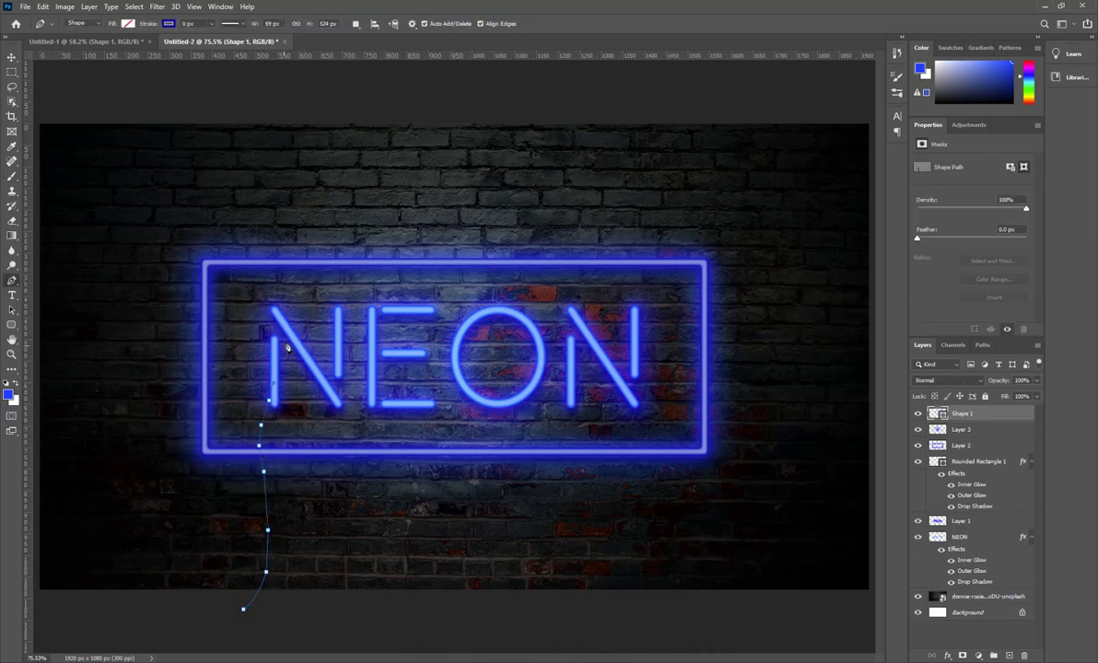
{"action": "left_click", "coordinate": [424, 352]}
{"action": "mouse_move", "coordinate": [477, 399]}
{"action": "left_mouse_down"}
{"action": "mouse_move", "coordinate": [496, 407]}
{"action": "mouse_move", "coordinate": [538, 373]}
{"action": "left_mouse_up"}
{"action": "left_click_drag", "start_coordinate": [498, 310], "coordinate": [542, 315]}
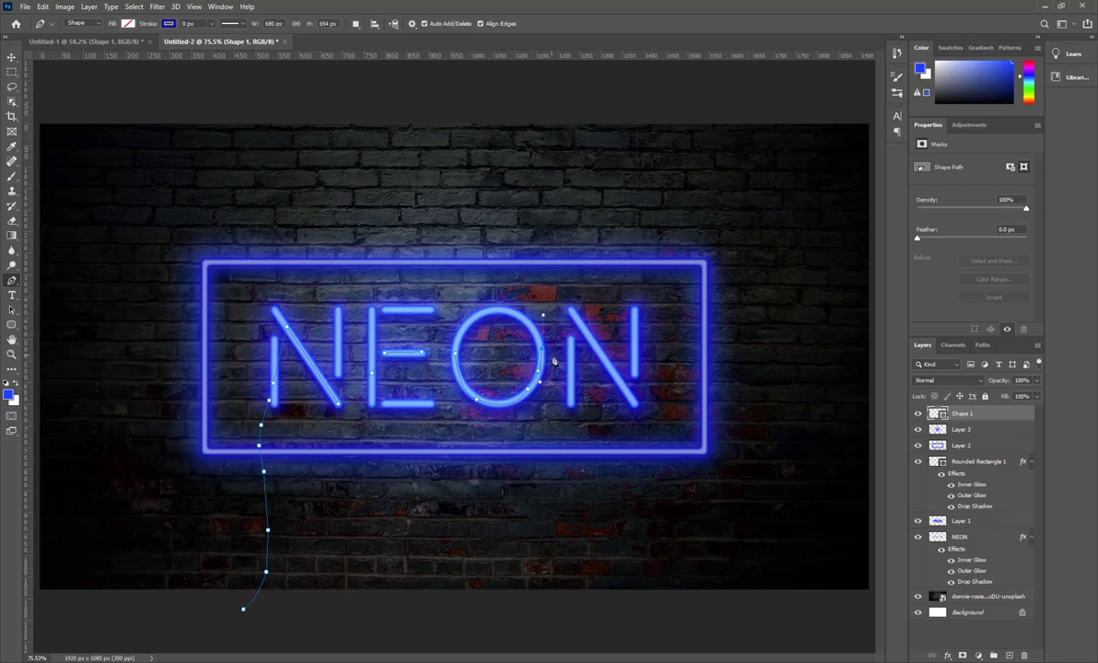
{"action": "mouse_move", "coordinate": [590, 344]}
{"action": "left_mouse_down"}
{"action": "mouse_move", "coordinate": [623, 391]}
{"action": "mouse_move", "coordinate": [635, 360]}
{"action": "mouse_move", "coordinate": [665, 353]}
{"action": "left_mouse_up"}
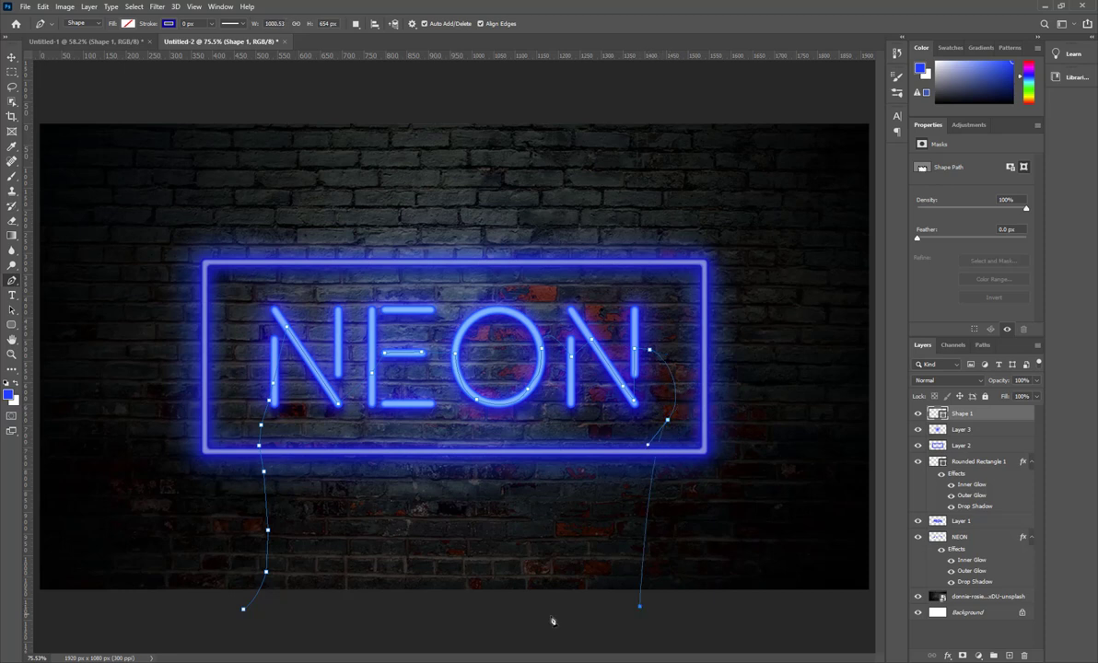
{"action": "left_click", "coordinate": [640, 607]}
{"action": "left_click", "coordinate": [293, 620]}
Step: Give the cable a black 10 px stroke and move Shape 1 just above the brick wall
{"action": "left_click", "coordinate": [170, 24]}
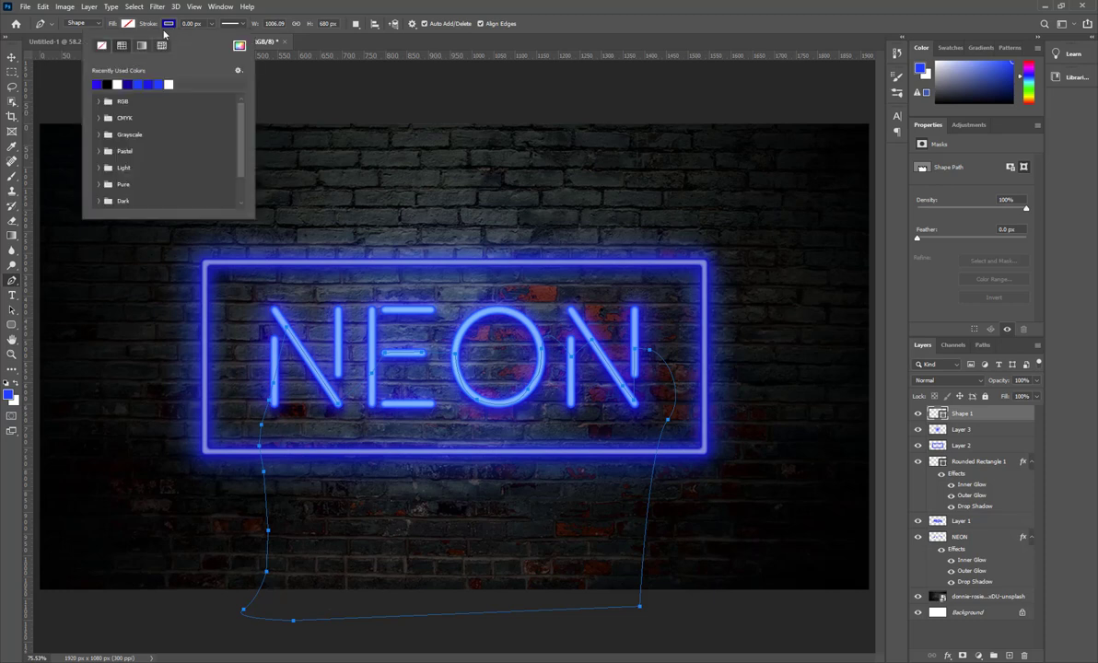
{"action": "left_click", "coordinate": [107, 83]}
{"action": "left_click", "coordinate": [210, 30]}
{"action": "left_click_drag", "start_coordinate": [213, 41], "coordinate": [222, 40]}
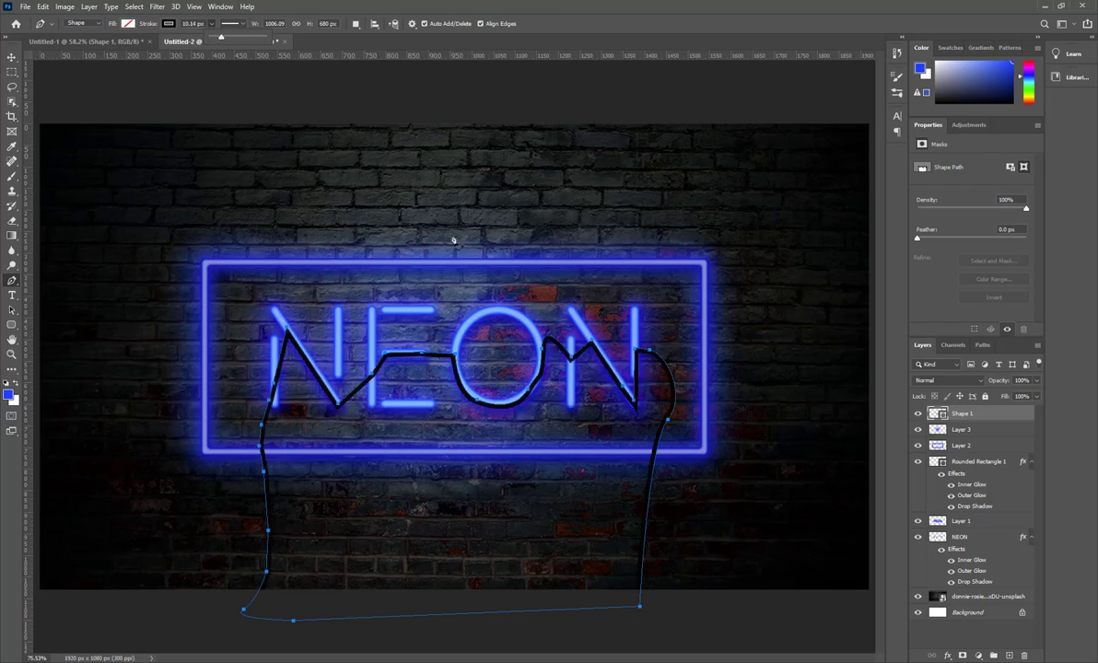
{"action": "mouse_move", "coordinate": [960, 414]}
{"action": "left_mouse_down"}
{"action": "mouse_move", "coordinate": [972, 441]}
{"action": "mouse_move", "coordinate": [974, 580]}
{"action": "left_mouse_up"}
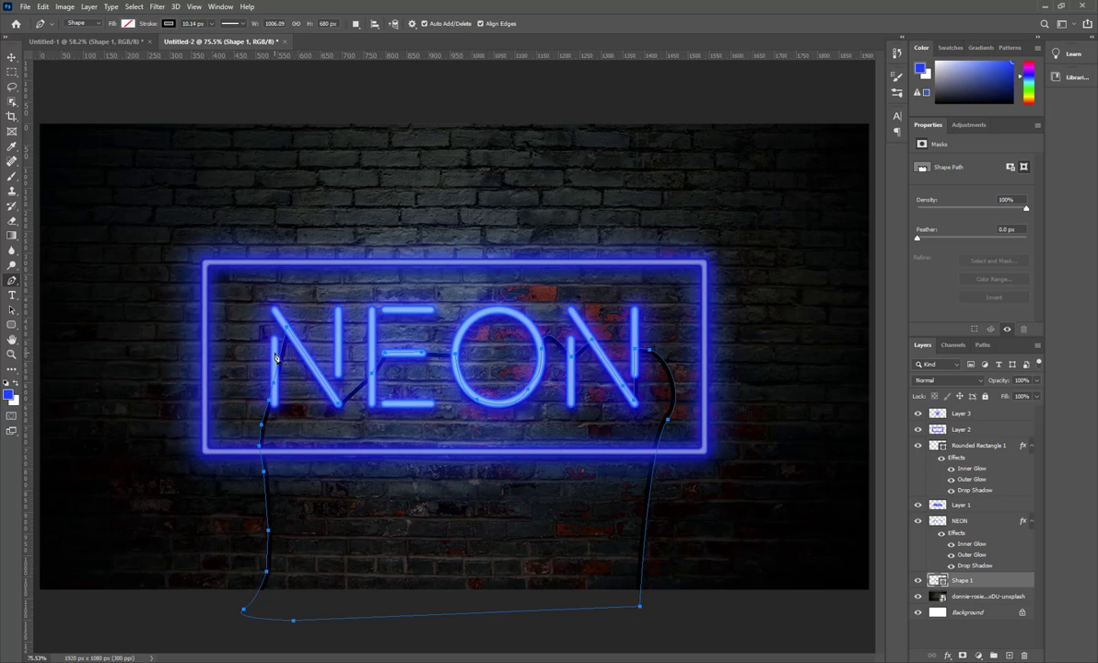
{"action": "left_click", "coordinate": [12, 58]}
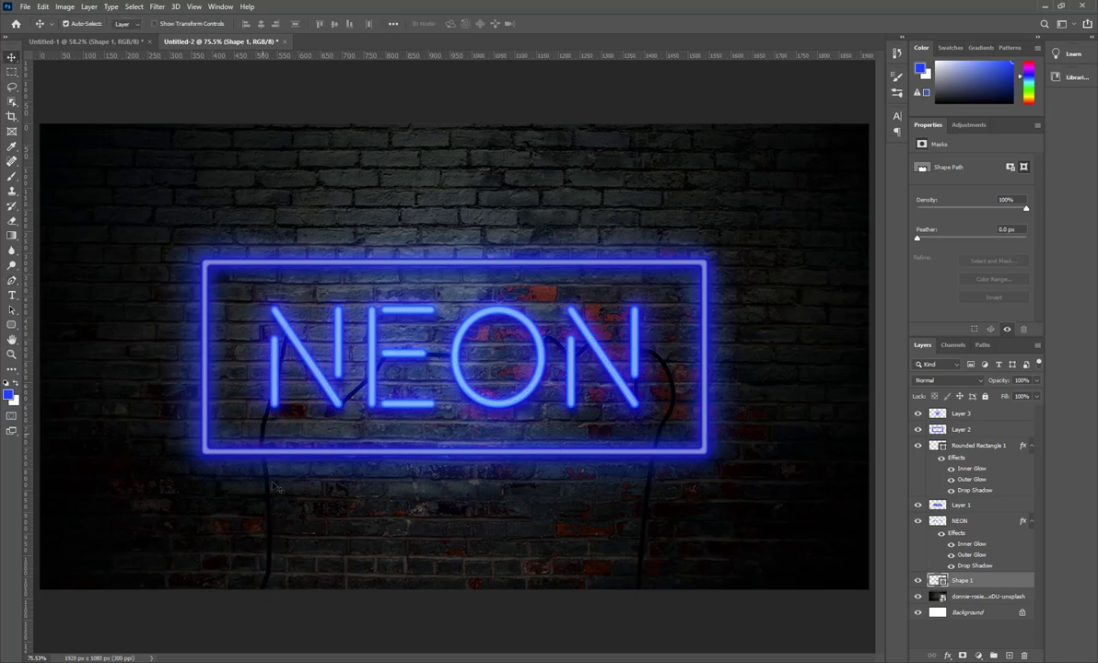
Step: Turn on Bevel & Emboss, Inner Glow and Drop Shadow in Shape 1's blending options
{"action": "right_click", "coordinate": [976, 583]}
{"action": "left_click", "coordinate": [975, 110]}
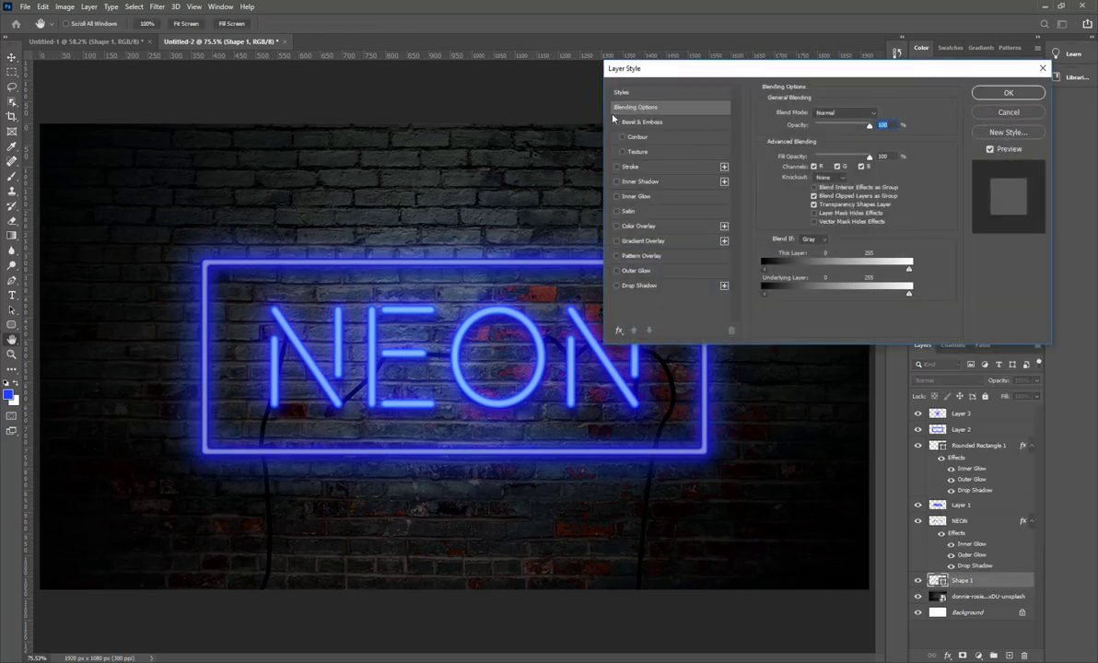
{"action": "left_click", "coordinate": [616, 121]}
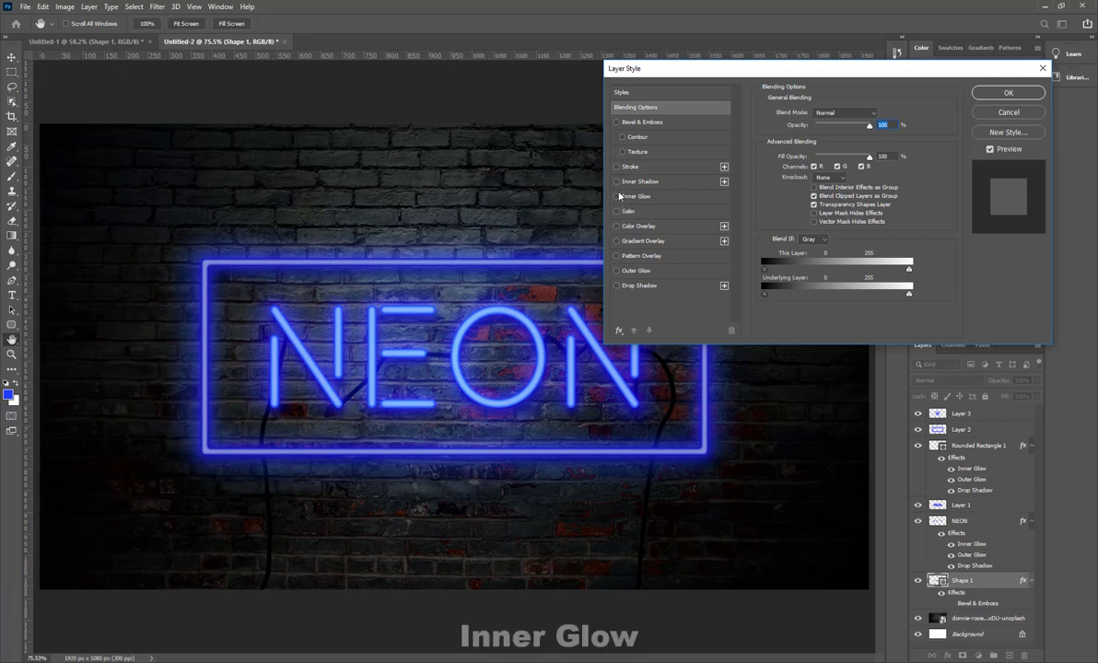
{"action": "left_click", "coordinate": [616, 196]}
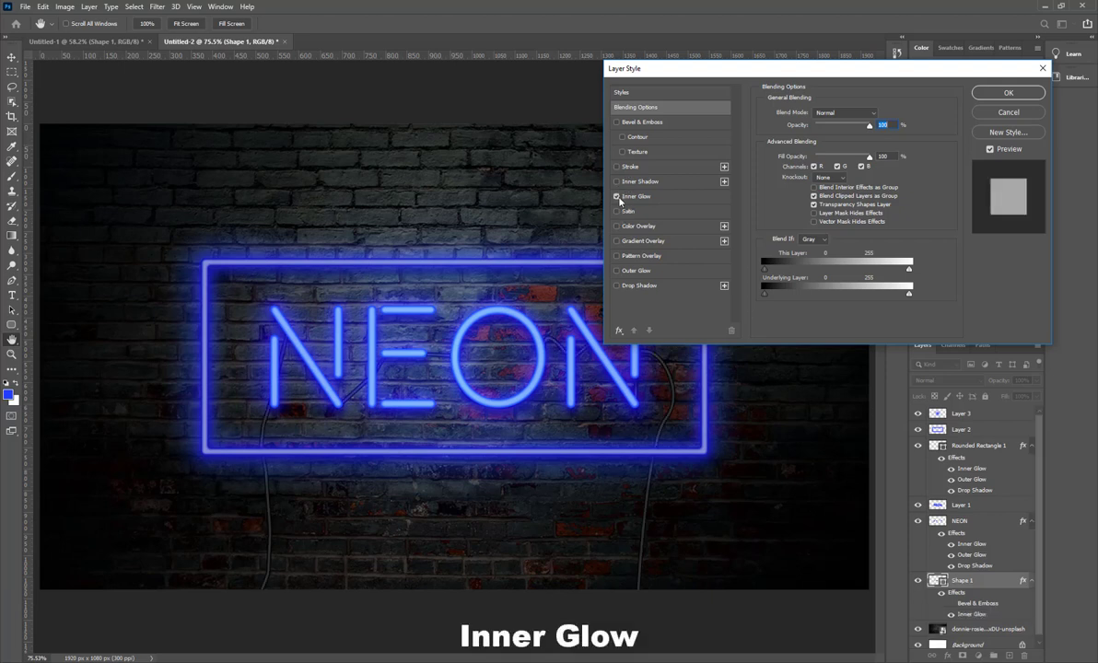
{"action": "left_click", "coordinate": [617, 286]}
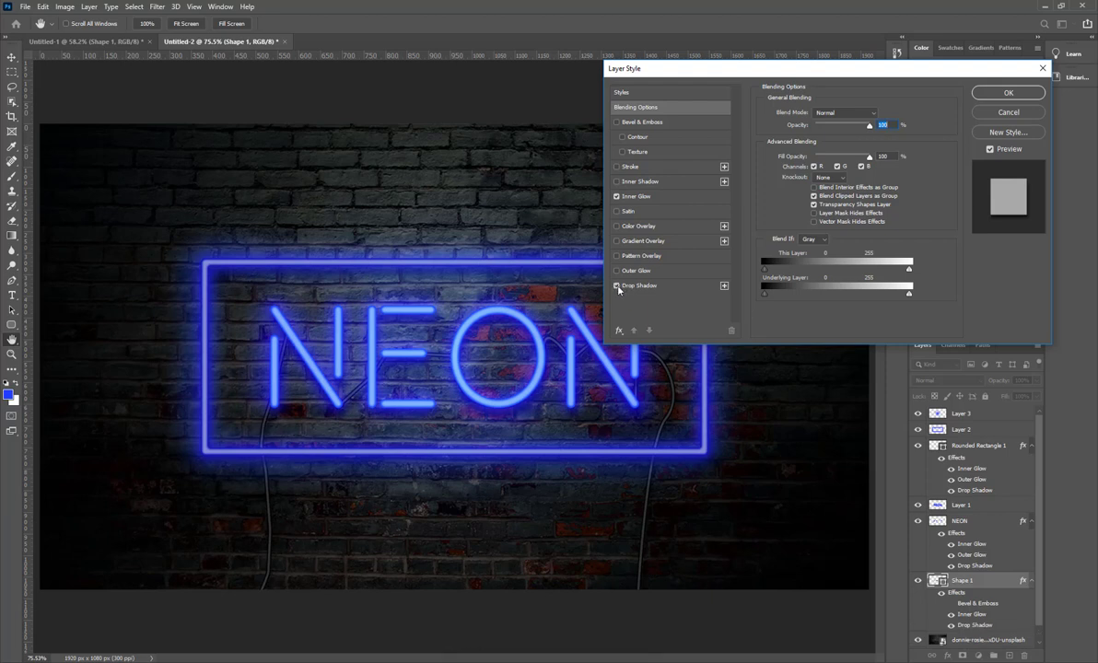
{"action": "left_click", "coordinate": [997, 92]}
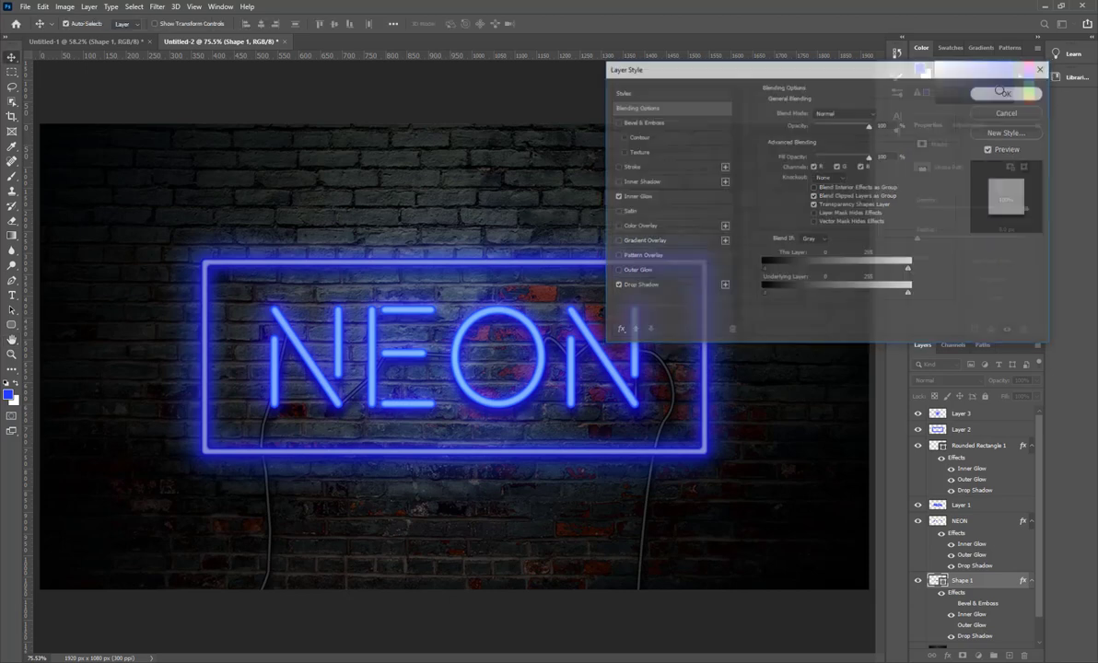
Step: Erase the right-hand cable from Shape 1 with a size-34 eraser
{"action": "key", "text": "z"}
{"action": "left_click_drag", "start_coordinate": [498, 337], "coordinate": [519, 382]}
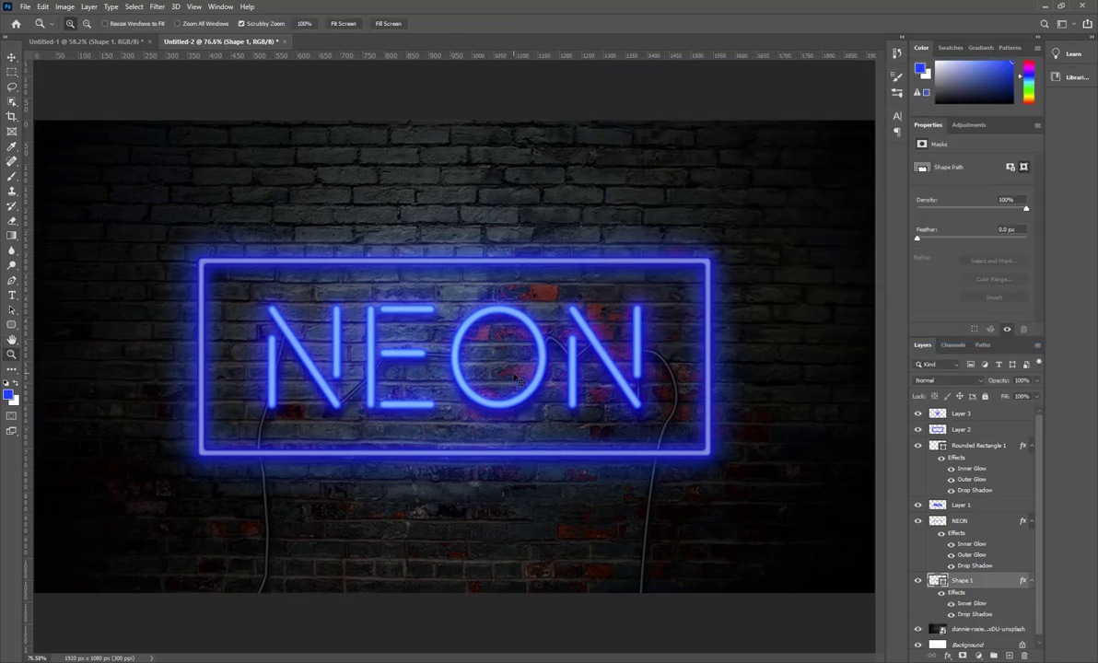
{"action": "left_click", "coordinate": [13, 220]}
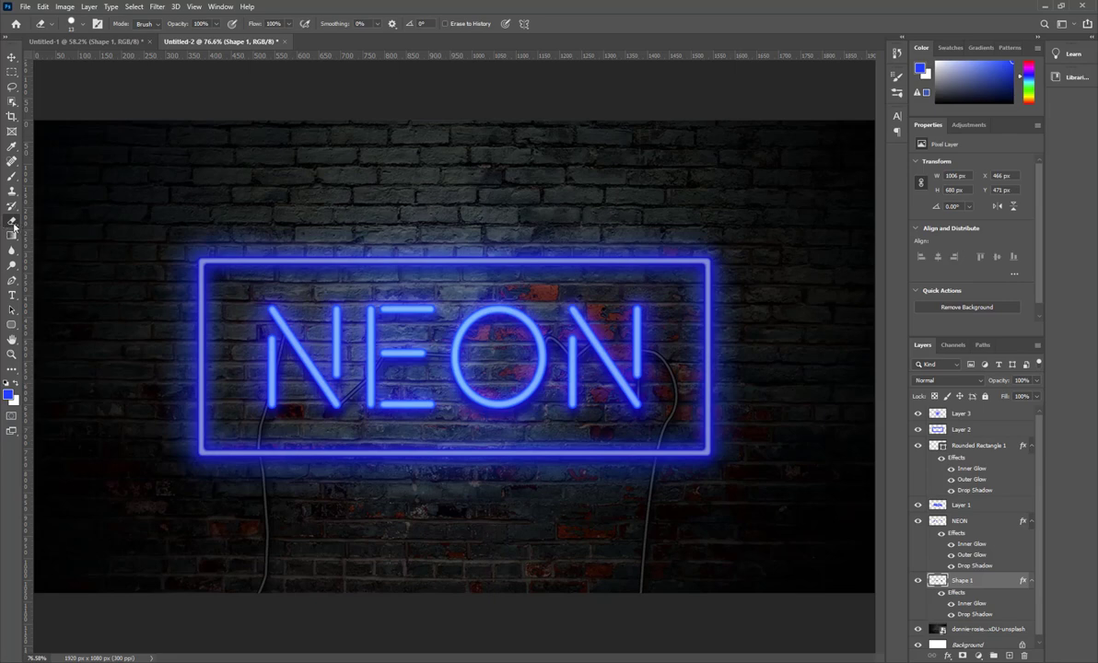
{"action": "left_click", "coordinate": [51, 24]}
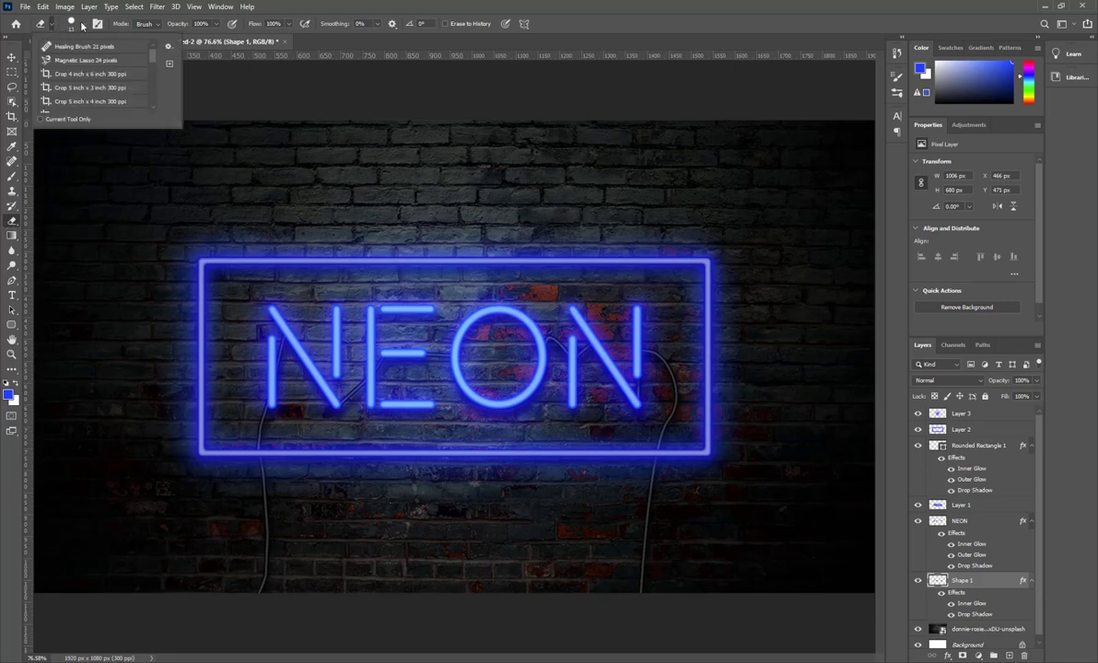
{"action": "left_click", "coordinate": [81, 25]}
{"action": "left_click_drag", "start_coordinate": [55, 60], "coordinate": [74, 60]}
{"action": "left_click", "coordinate": [677, 391]}
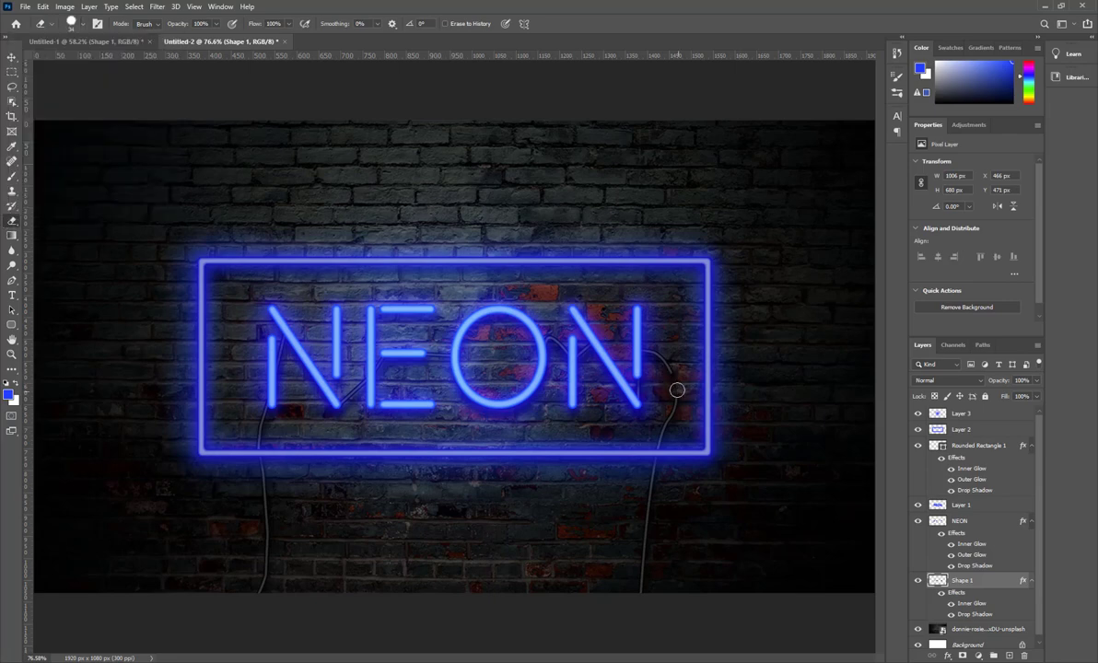
{"action": "left_click_drag", "start_coordinate": [677, 391], "coordinate": [640, 608]}
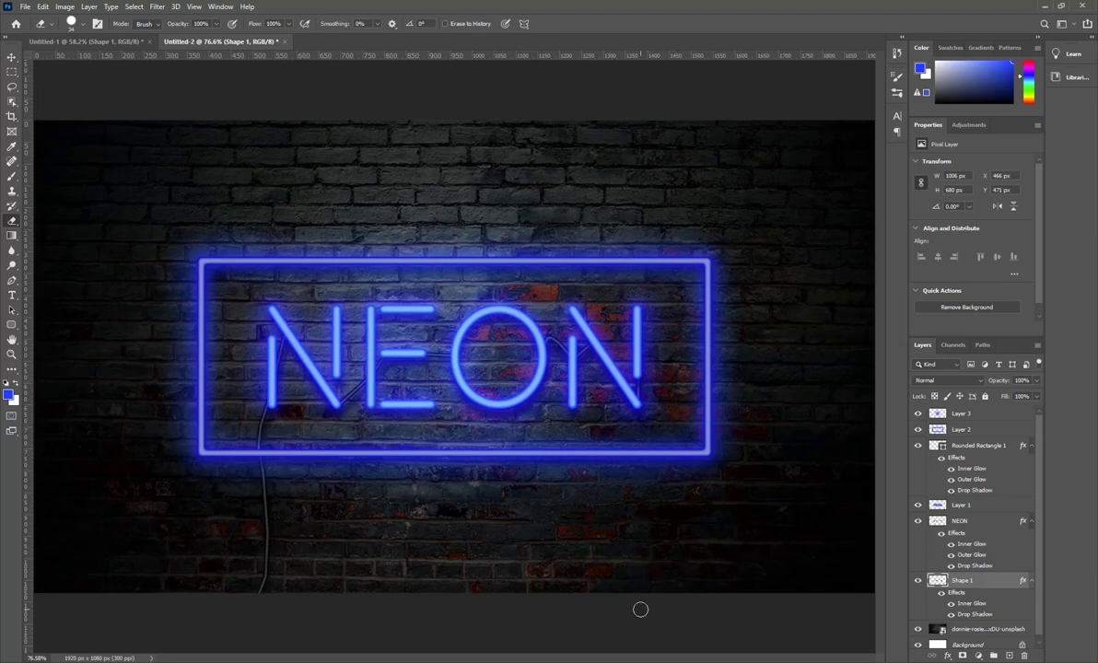
{"action": "left_click", "coordinate": [12, 58]}
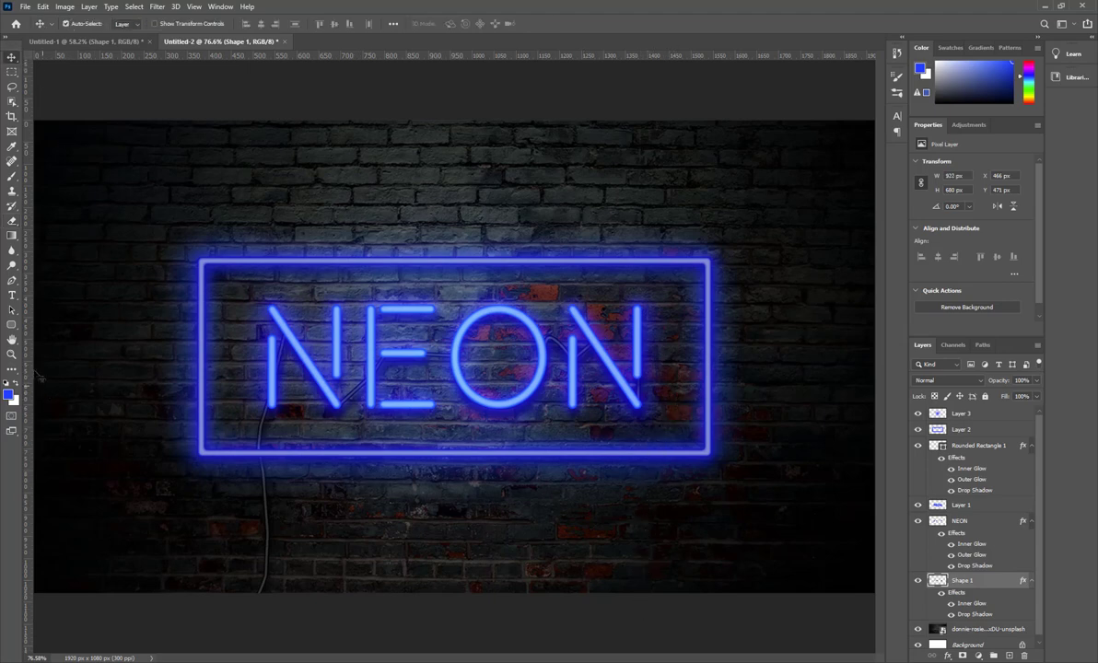
{"action": "left_click", "coordinate": [12, 354]}
{"action": "mouse_move", "coordinate": [353, 354]}
{"action": "left_mouse_down"}
{"action": "mouse_move", "coordinate": [332, 347]}
{"action": "mouse_move", "coordinate": [434, 347]}
{"action": "left_mouse_up"}
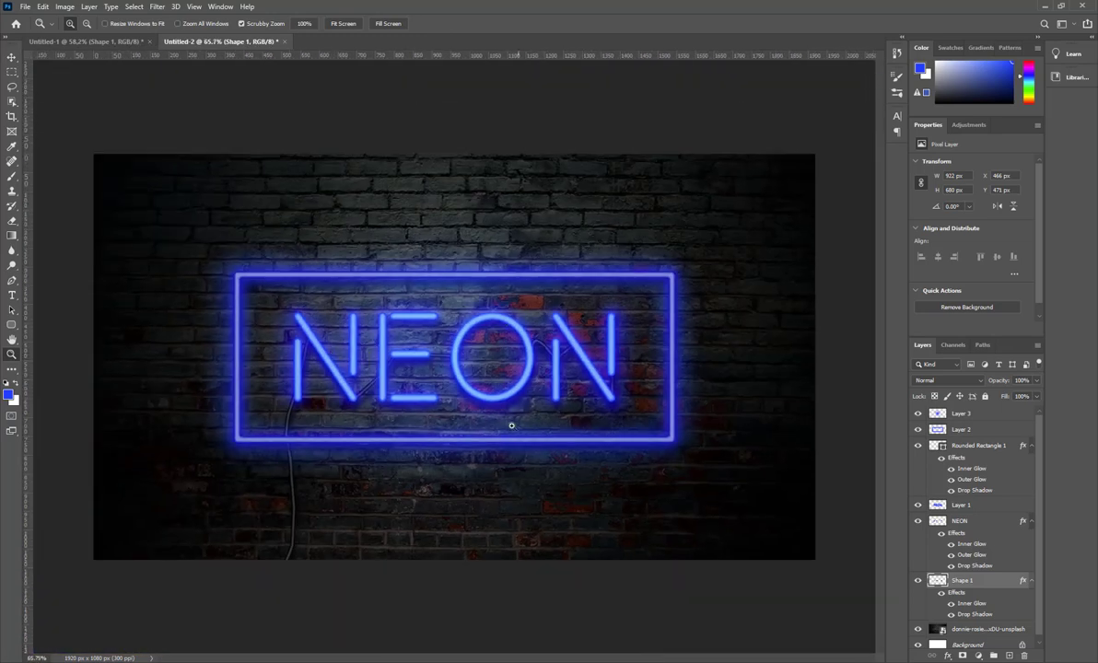
Step: Select Layer 1, NEON and the layers up through Layer 3, then group them as Group 1
{"action": "left_click_drag", "start_coordinate": [507, 439], "coordinate": [507, 441]}
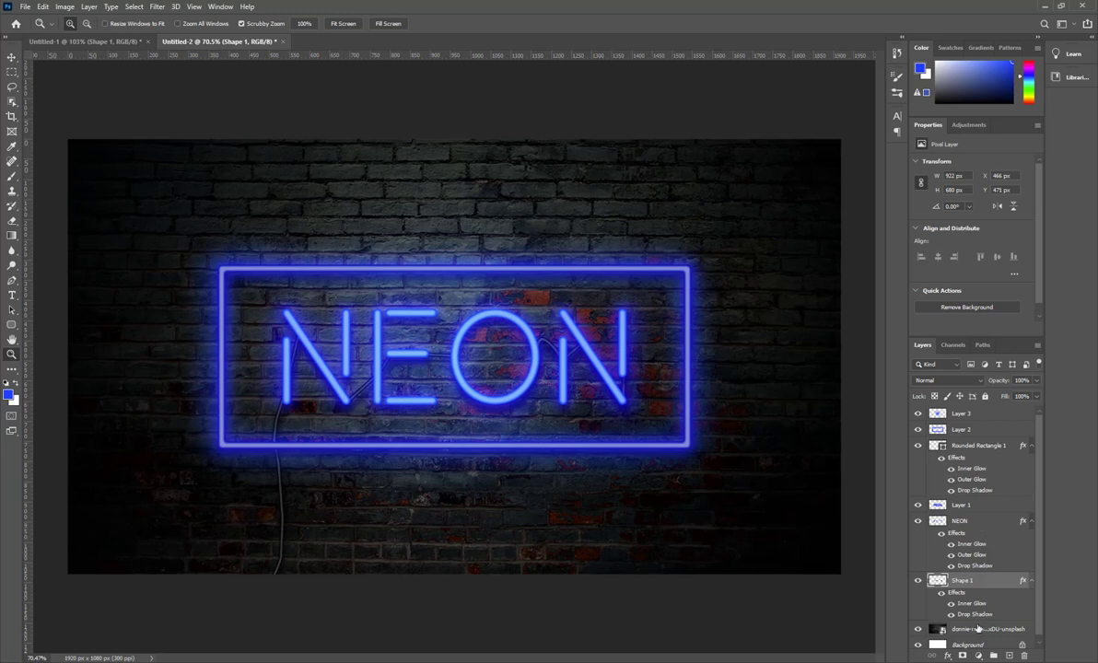
{"action": "left_click", "coordinate": [962, 506]}
{"action": "left_click", "coordinate": [968, 523], "text": "shift"}
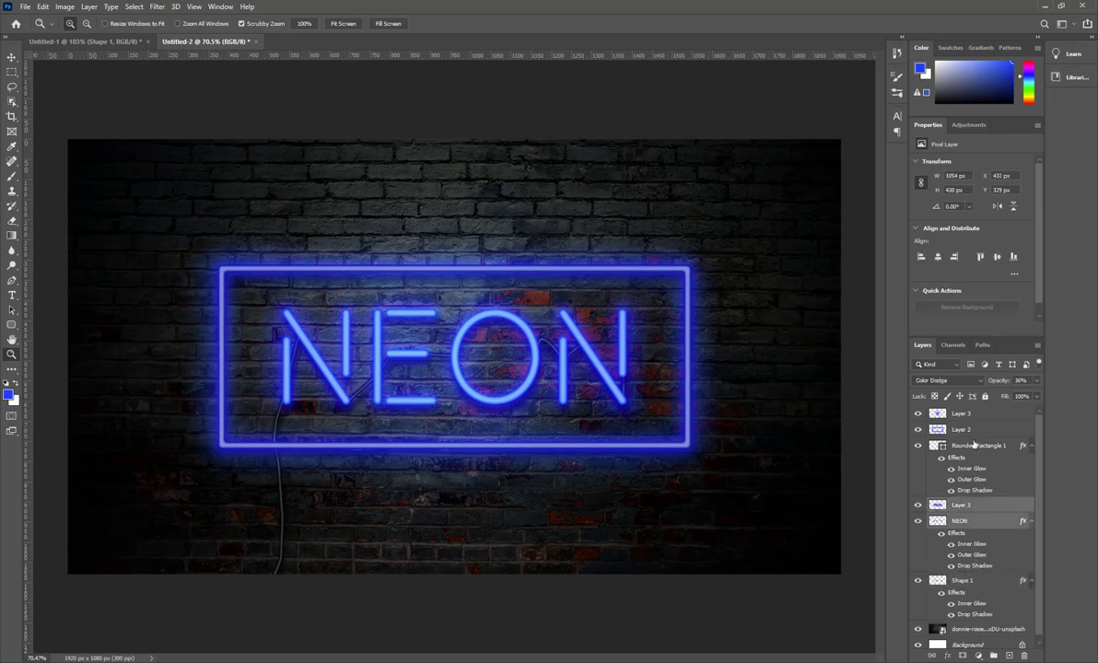
{"action": "left_click", "coordinate": [973, 445]}
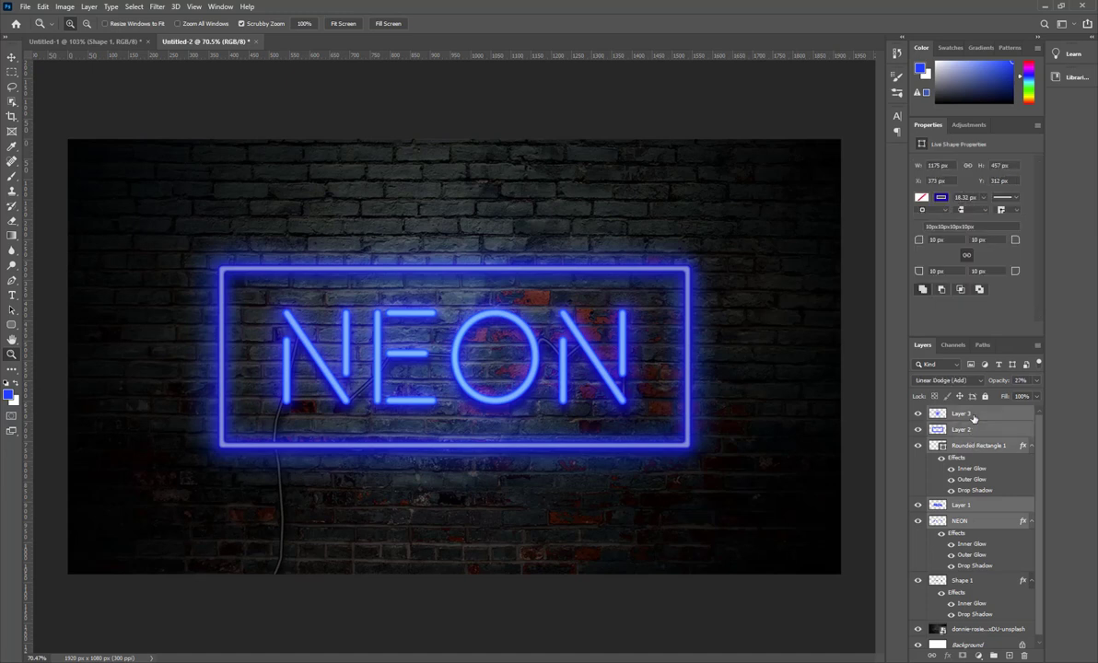
{"action": "key", "text": "ctrl+g"}
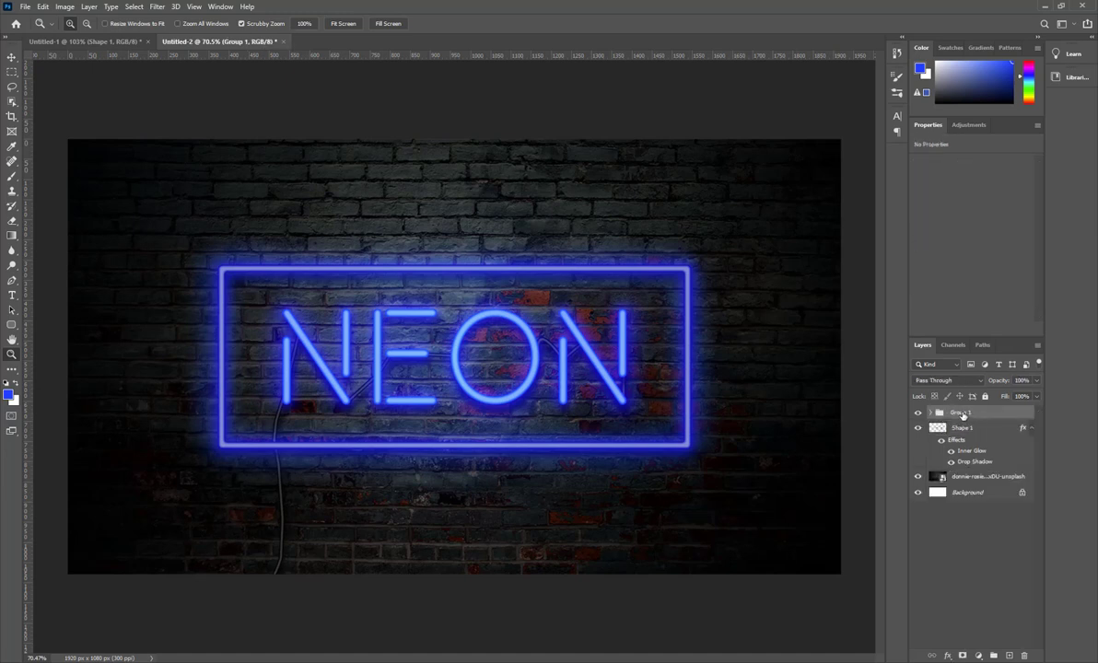
Step: Add a Hue/Saturation 1 adjustment layer on top with Hue -20, then zoom to review
{"action": "left_click", "coordinate": [968, 125]}
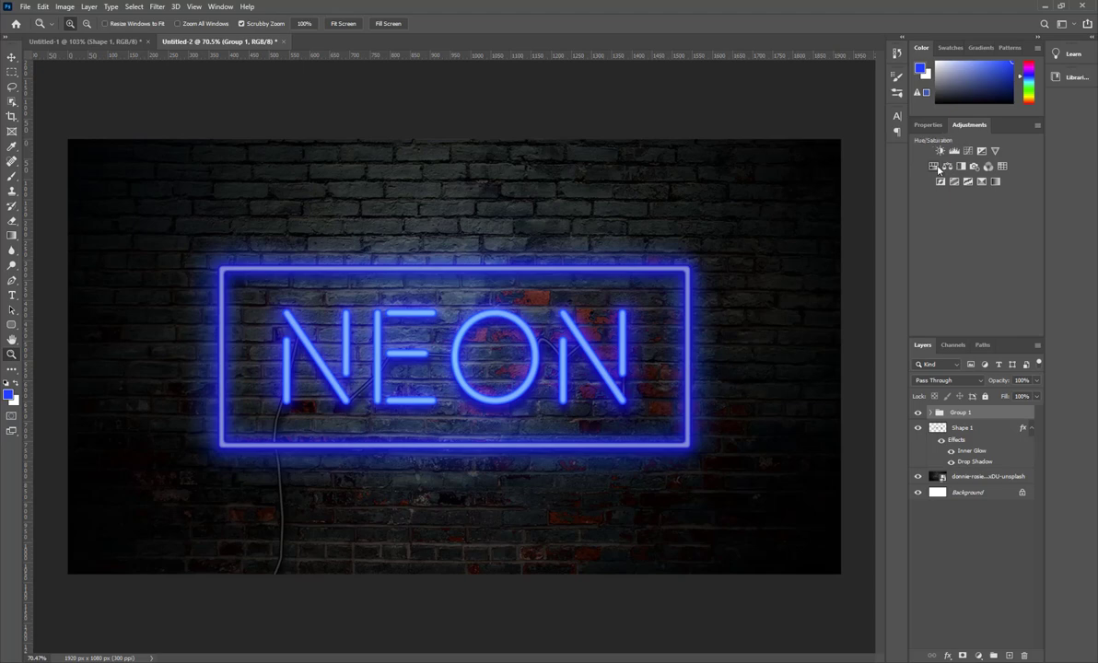
{"action": "left_click", "coordinate": [936, 170]}
{"action": "mouse_move", "coordinate": [969, 206]}
{"action": "left_mouse_down"}
{"action": "mouse_move", "coordinate": [1011, 207]}
{"action": "mouse_move", "coordinate": [964, 211]}
{"action": "left_mouse_up"}
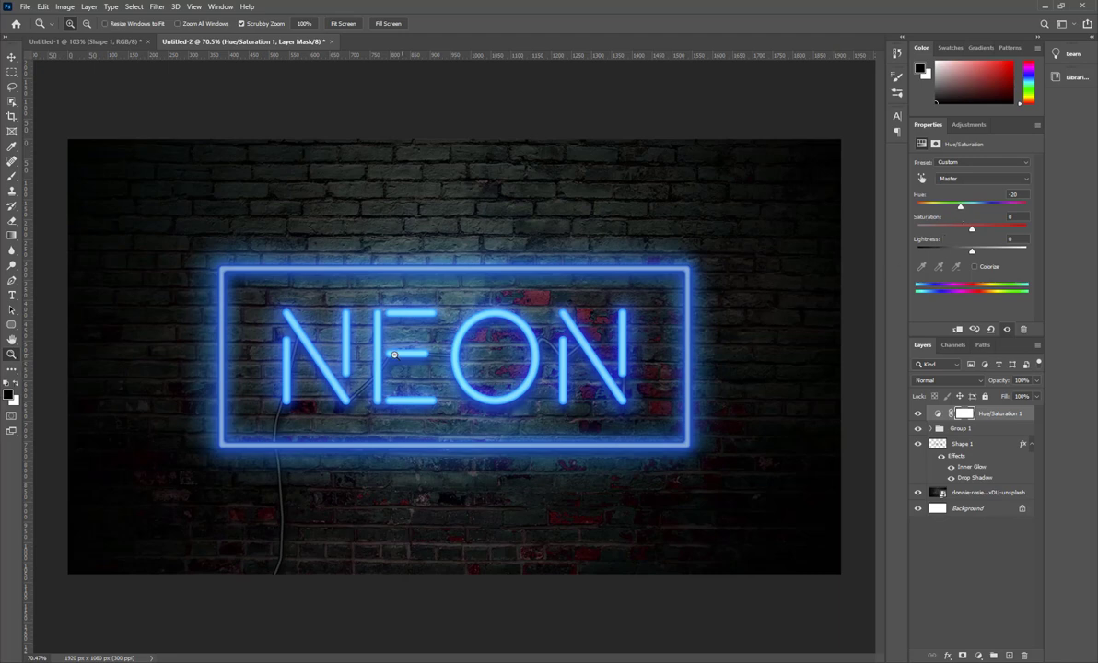
{"action": "left_click_drag", "start_coordinate": [393, 354], "coordinate": [384, 359]}
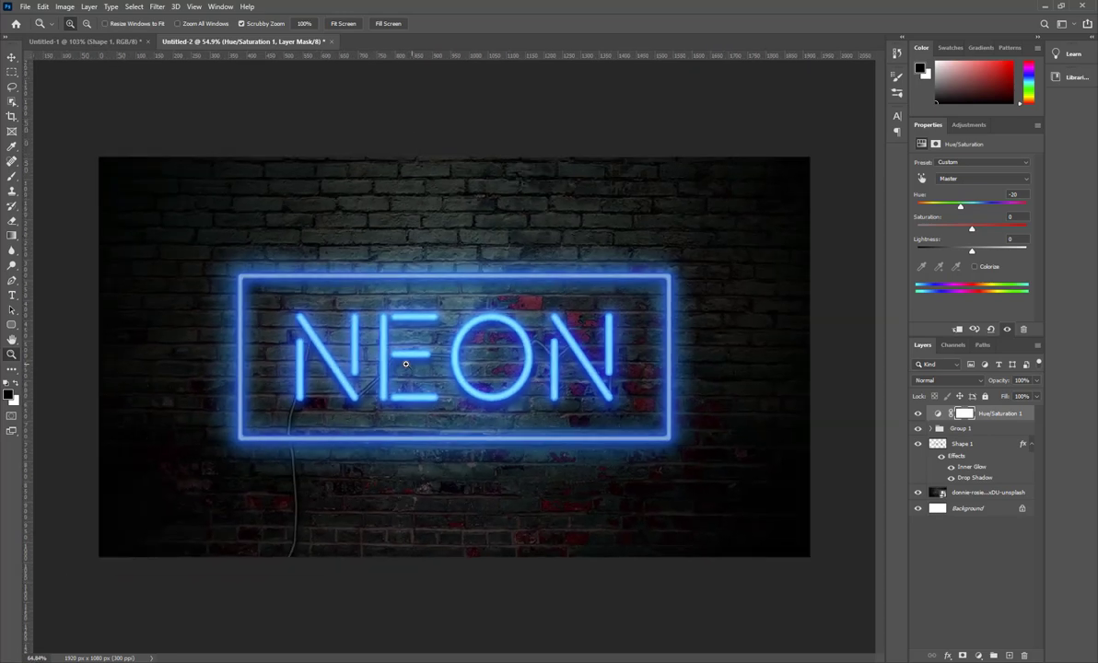
{"action": "left_click_drag", "start_coordinate": [384, 359], "coordinate": [403, 369]}
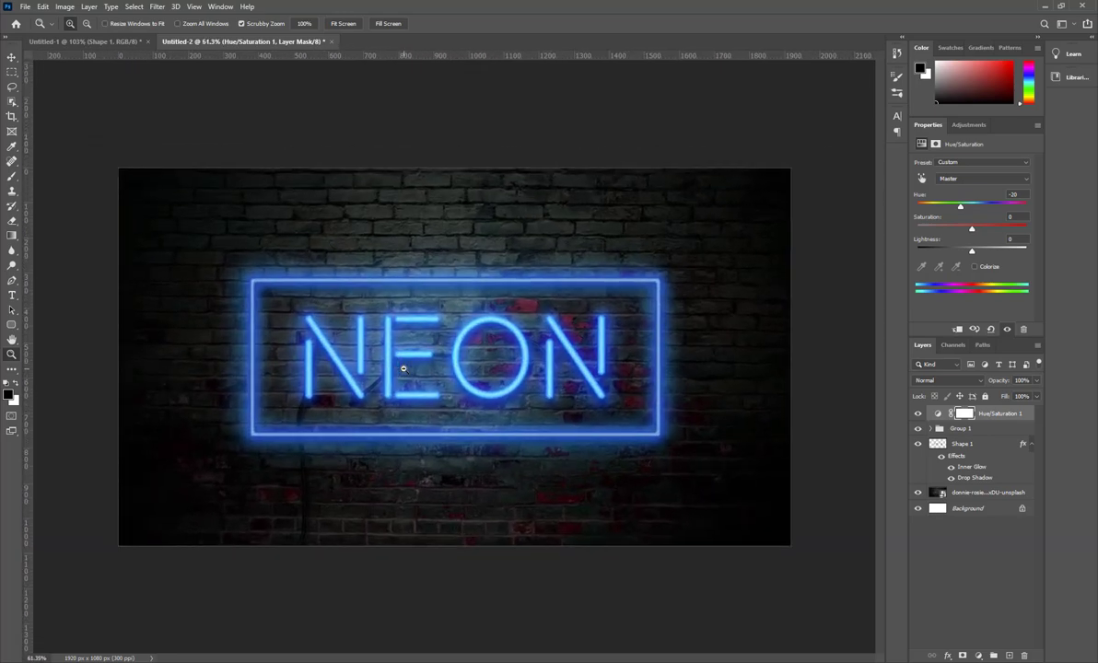